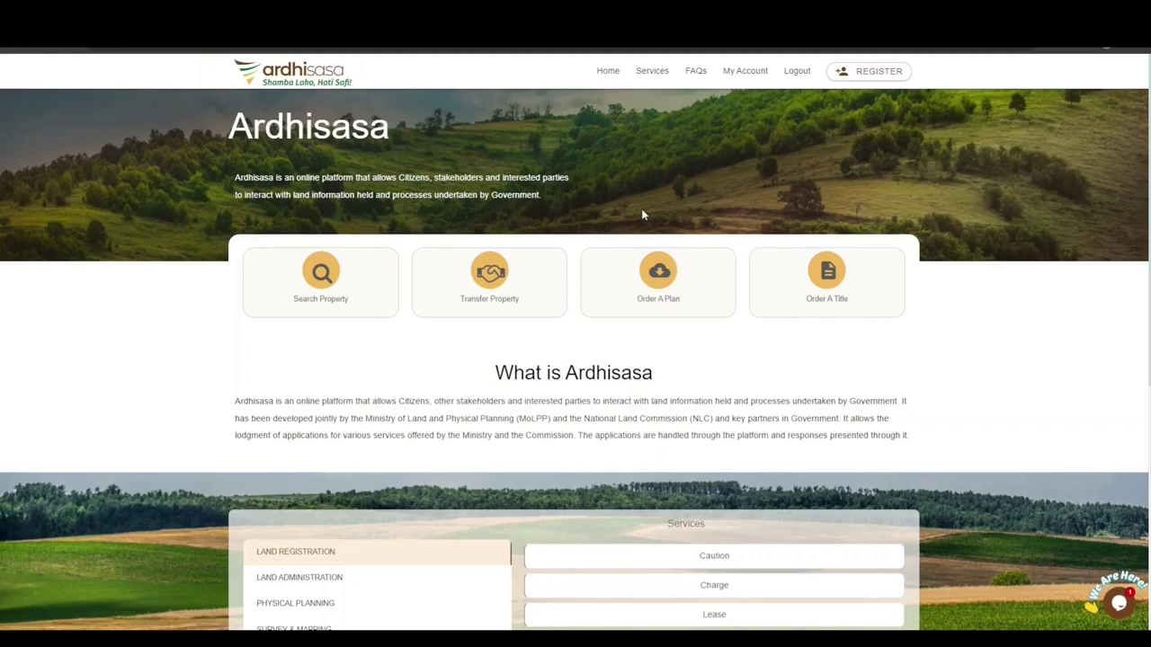
# Sign in with the account's Ardhisasa ID and password to request a verification code
pyautogui.click(758, 71)
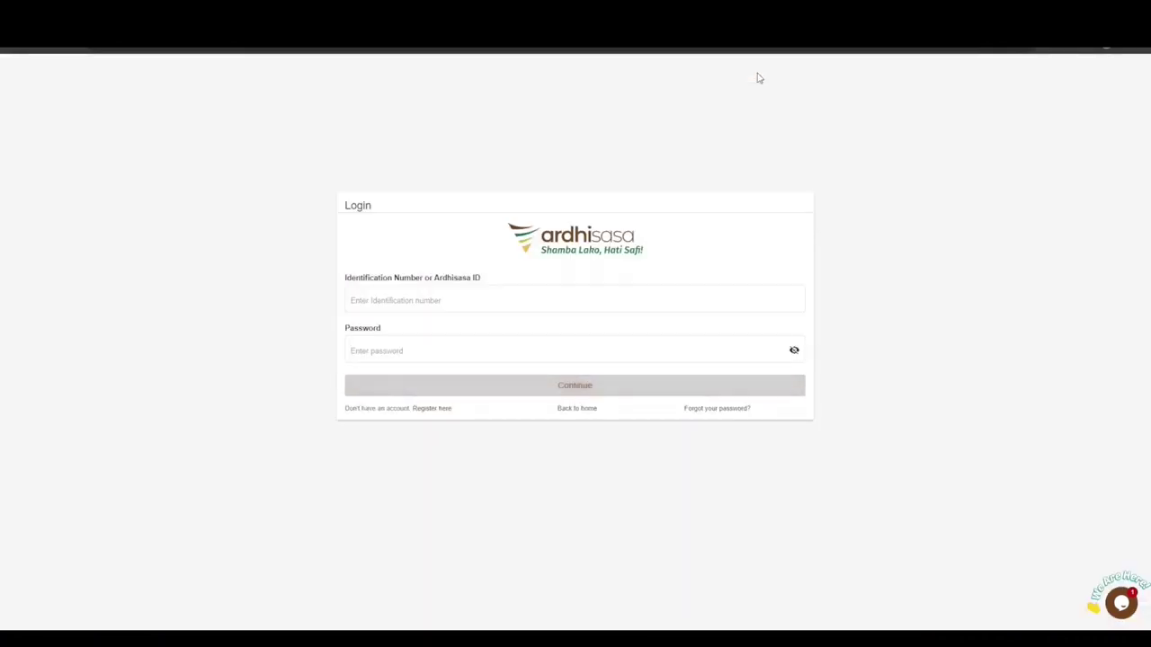
pyautogui.click(414, 300)
pyautogui.click(380, 350)
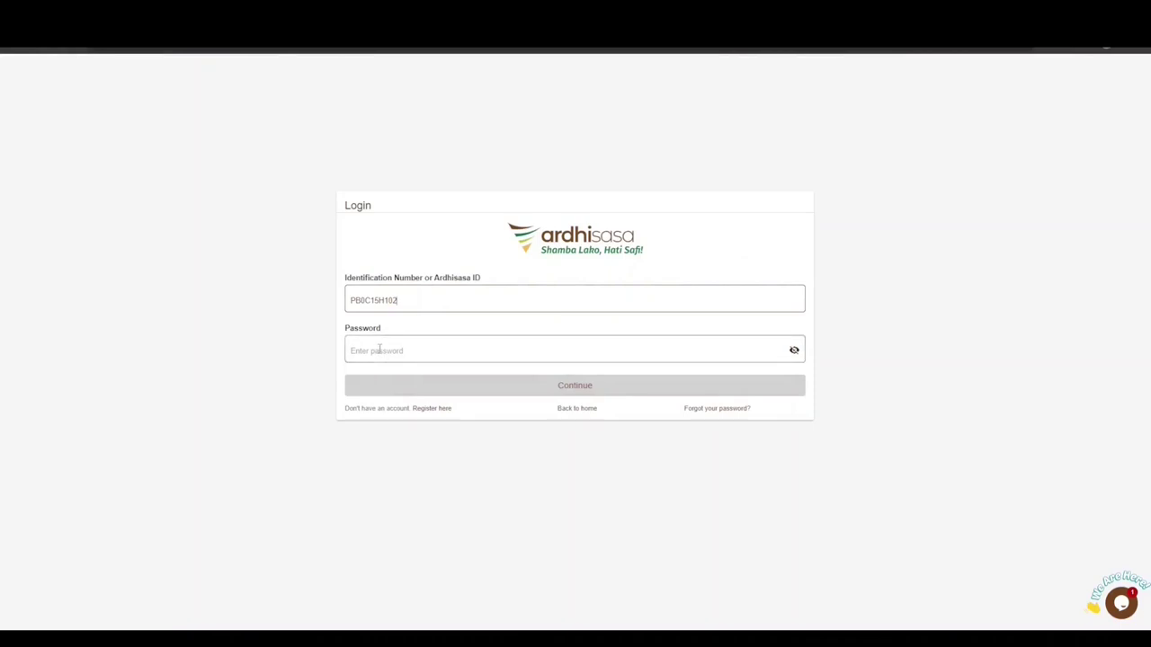
pyautogui.write('********')
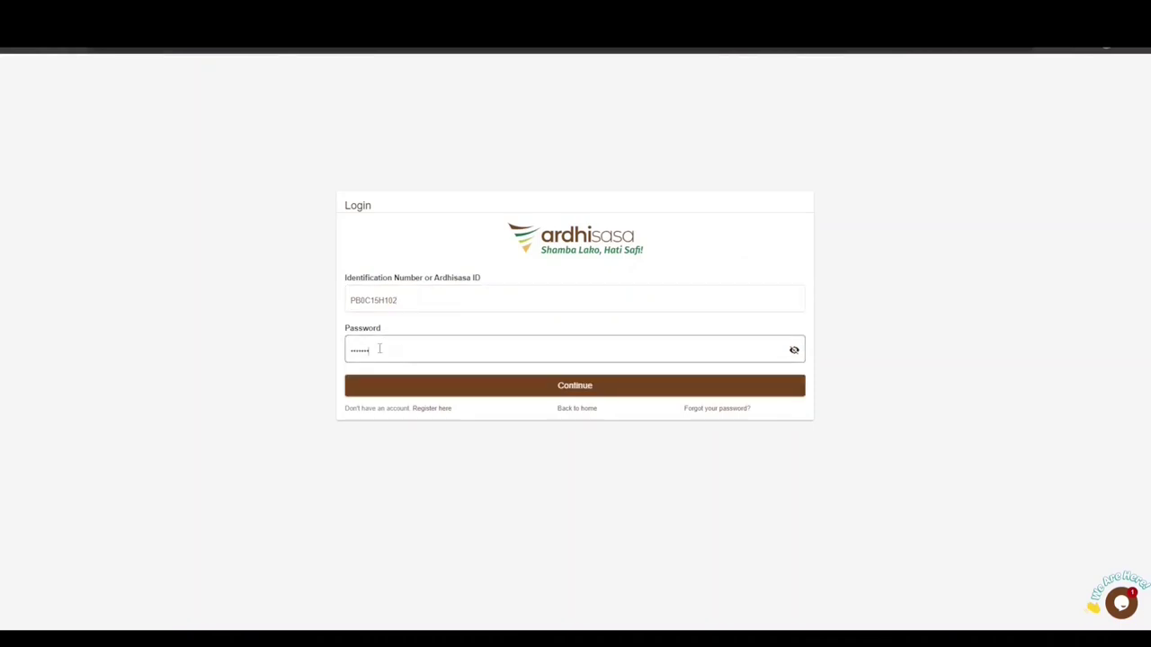
pyautogui.click(547, 387)
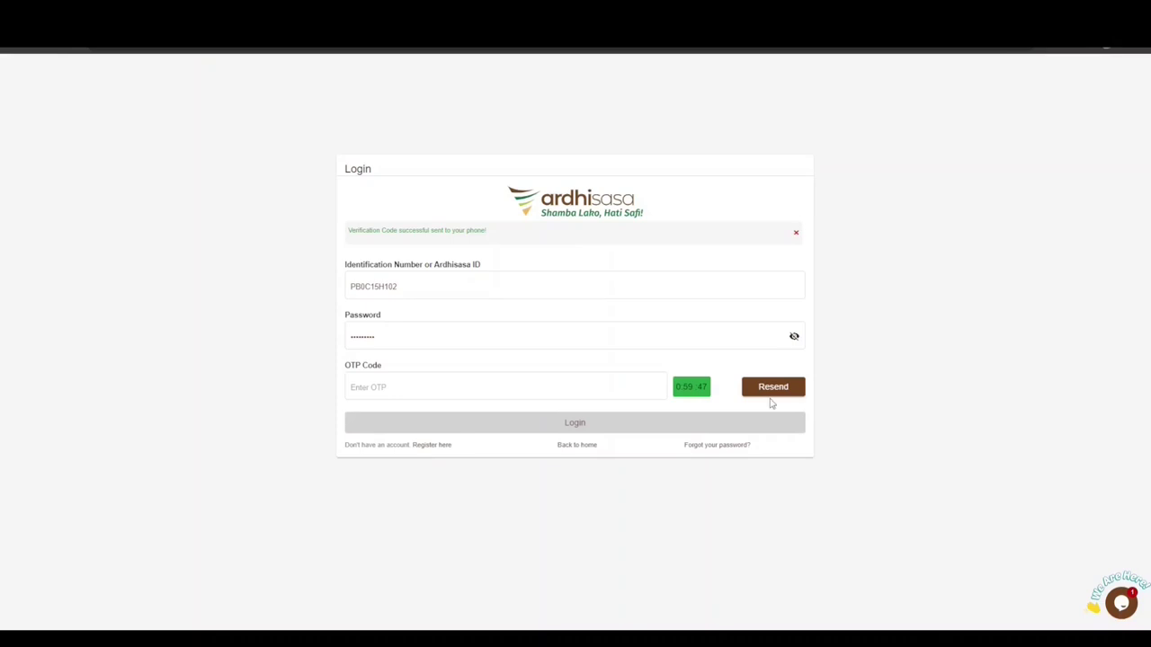
# Paste the phone verification code and complete the login
pyautogui.click(447, 385)
pyautogui.hotkey('ctrl', 'v')
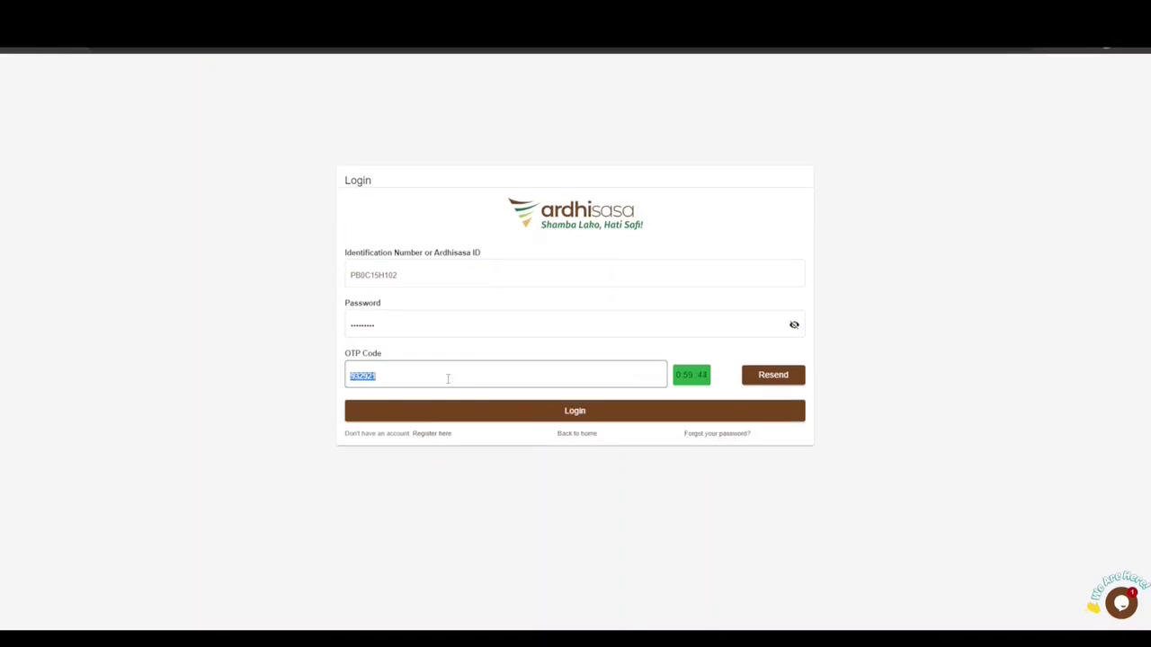
pyautogui.click(498, 414)
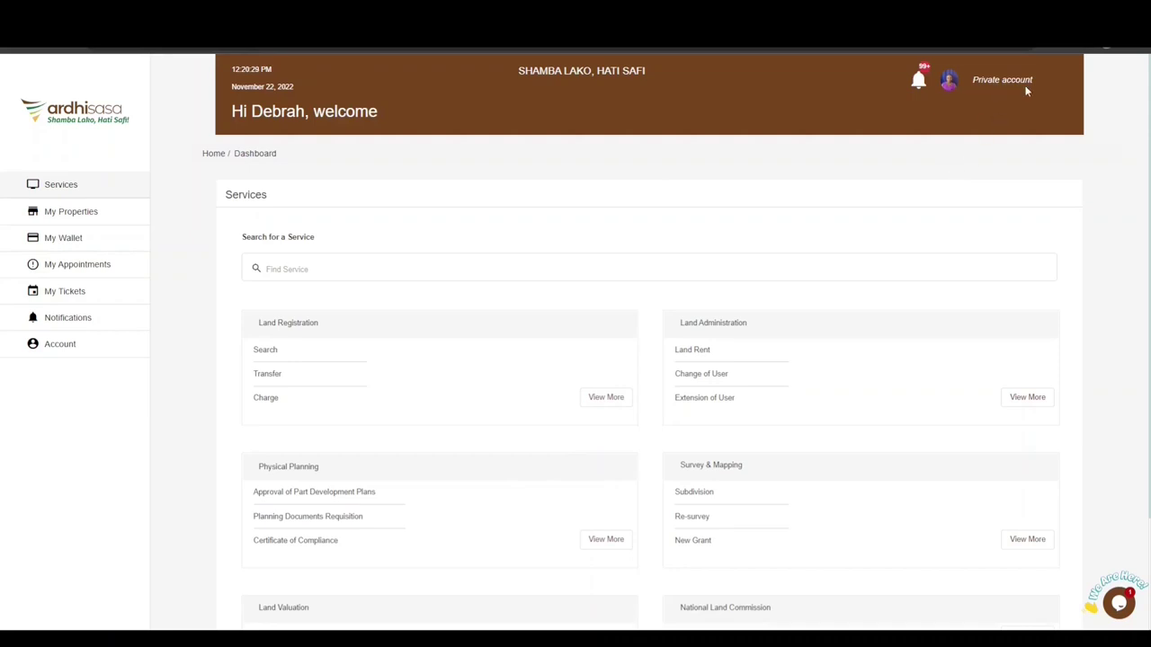
# Switch the active profile from the private account to the Advocate Account
pyautogui.click(949, 81)
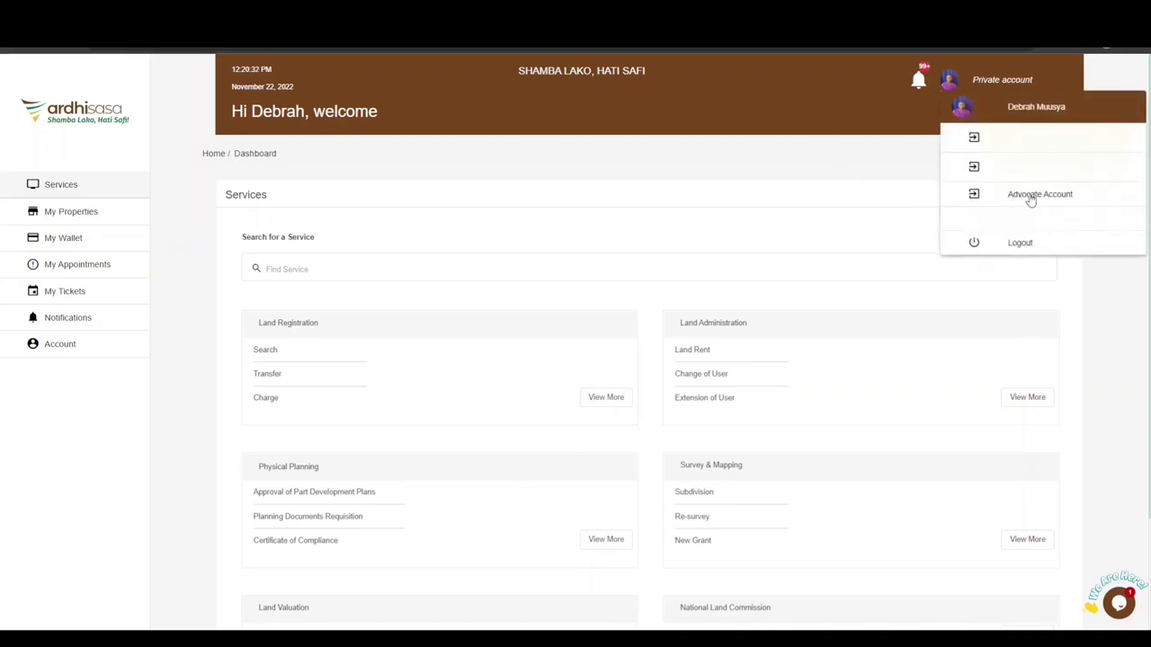
pyautogui.click(1078, 197)
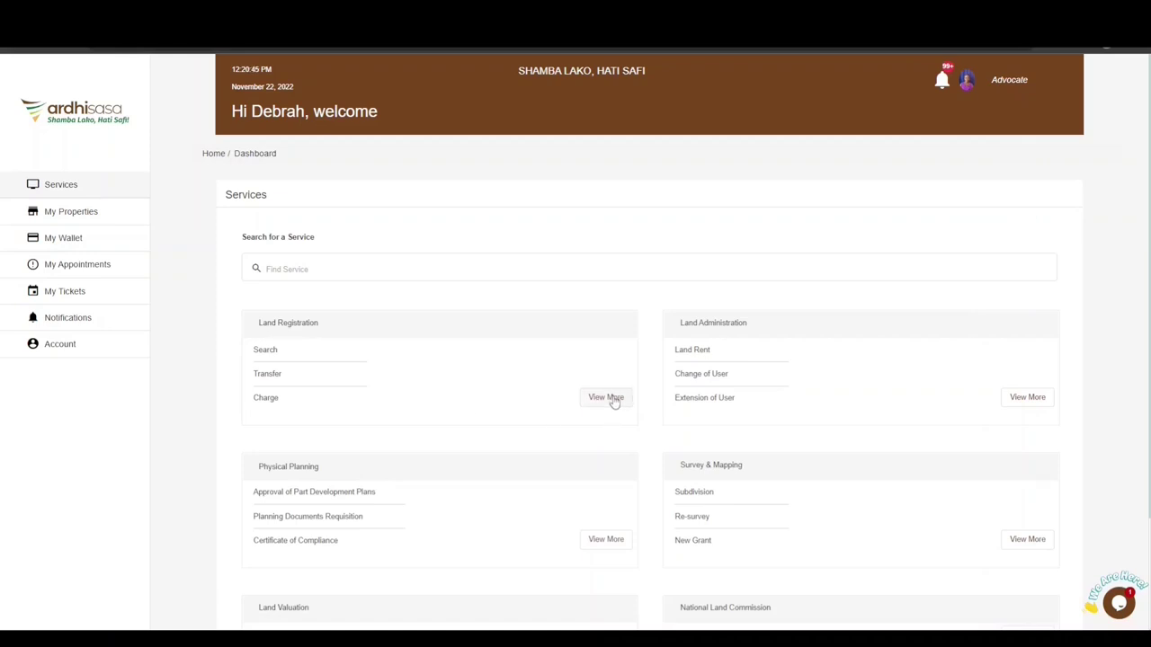
# Go to Land Registration > Rectification of Register > Application To Rectify The Register
pyautogui.click(614, 401)
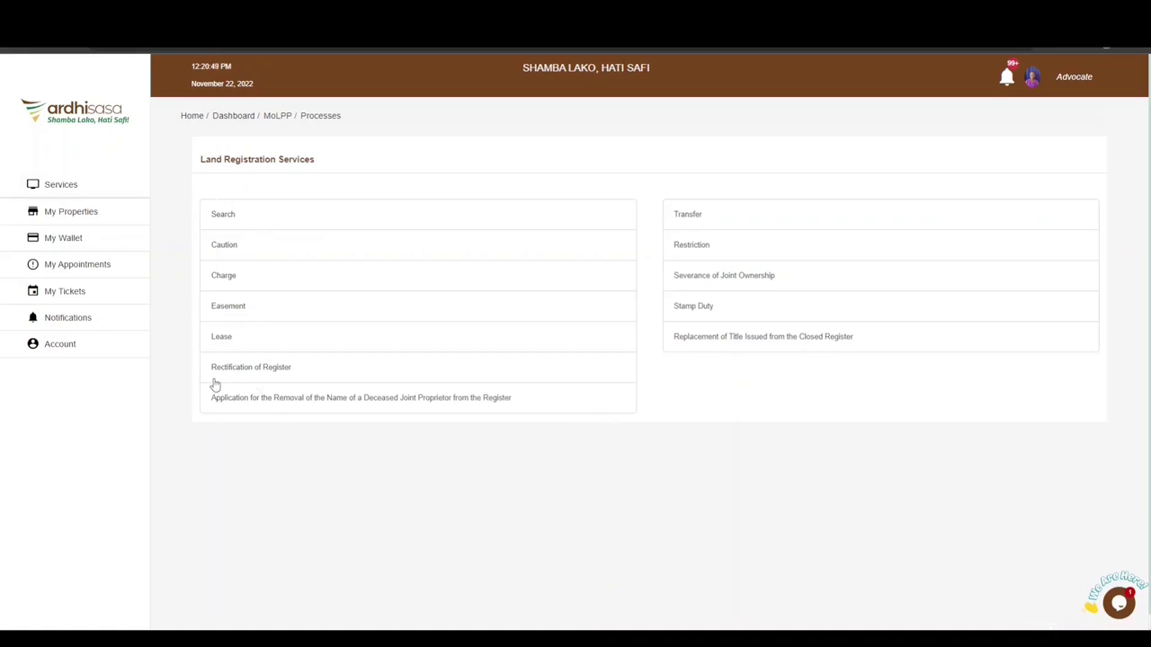
pyautogui.click(274, 370)
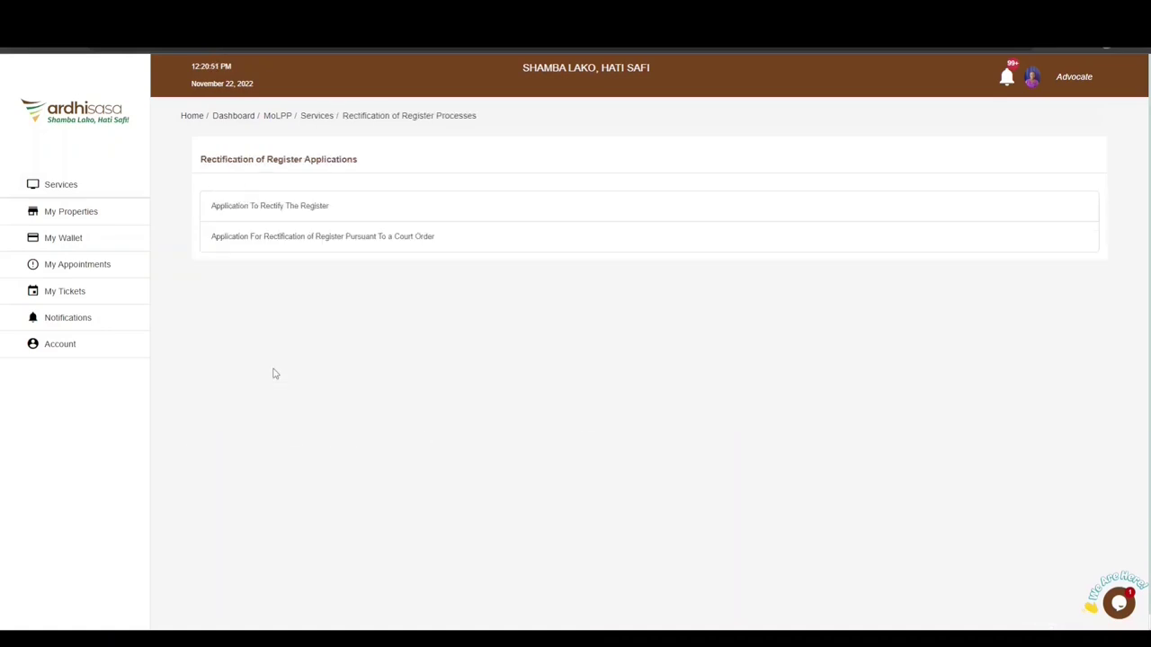
pyautogui.click(287, 208)
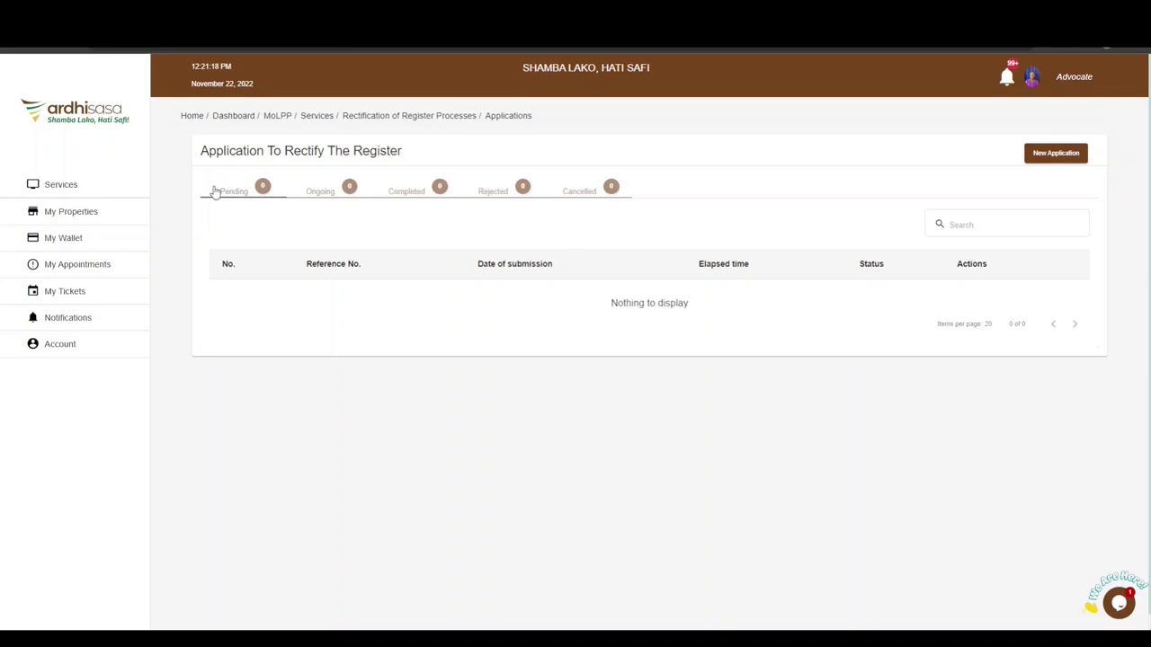
# Review the Ongoing, Completed, Rejected and Cancelled tabs, each showing no applications
pyautogui.click(319, 194)
pyautogui.click(412, 196)
pyautogui.click(494, 195)
pyautogui.click(571, 194)
# Start a new application, expand all six FAQ answers, and proceed to Application Details
pyautogui.click(1060, 154)
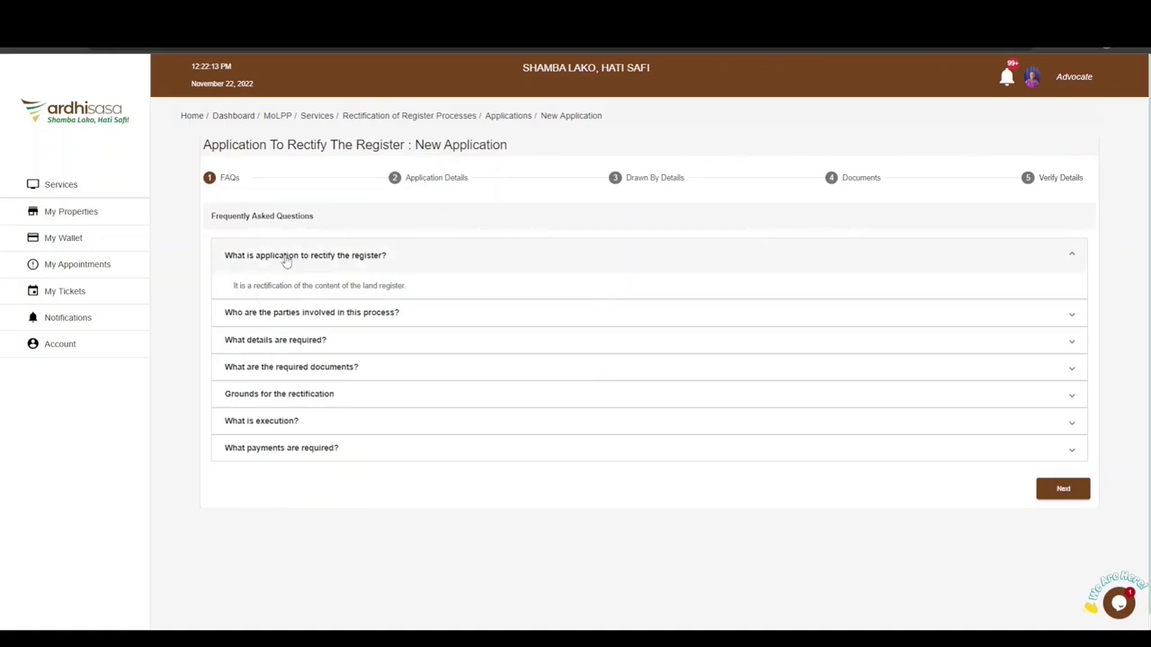
pyautogui.click(312, 314)
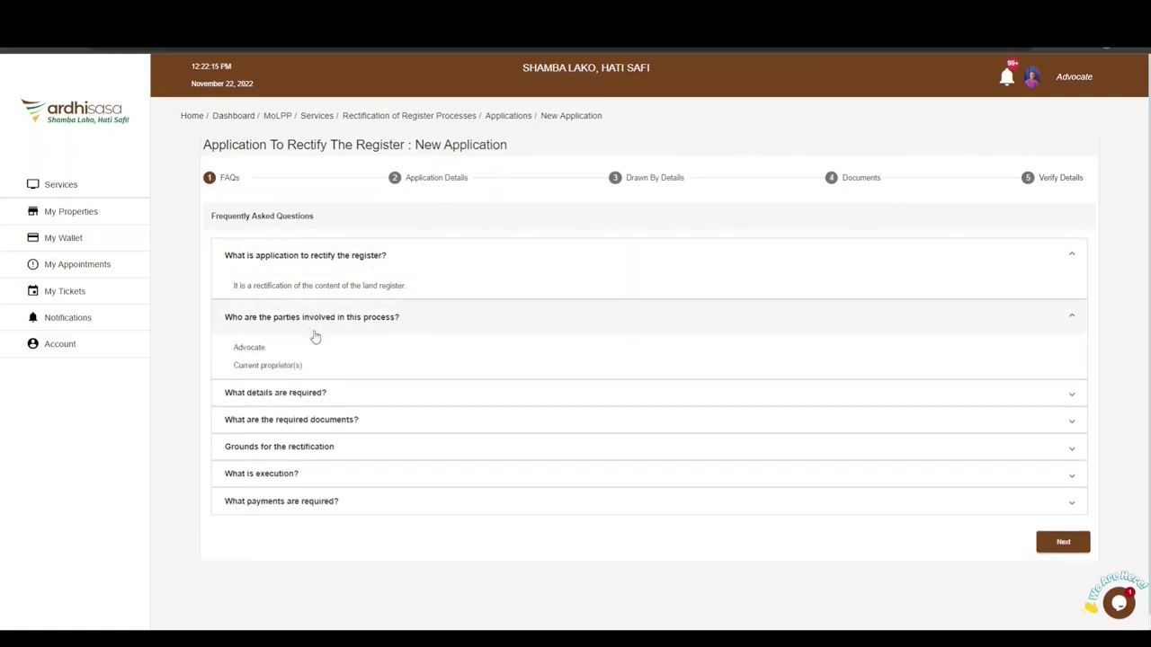
pyautogui.click(259, 394)
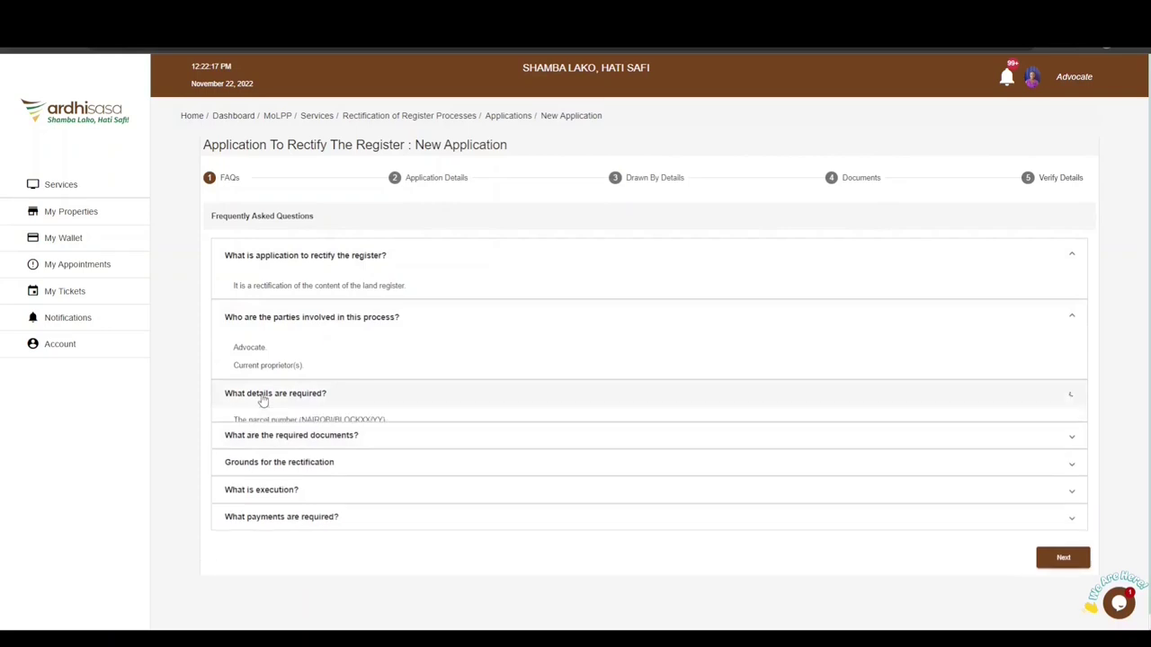
pyautogui.click(259, 510)
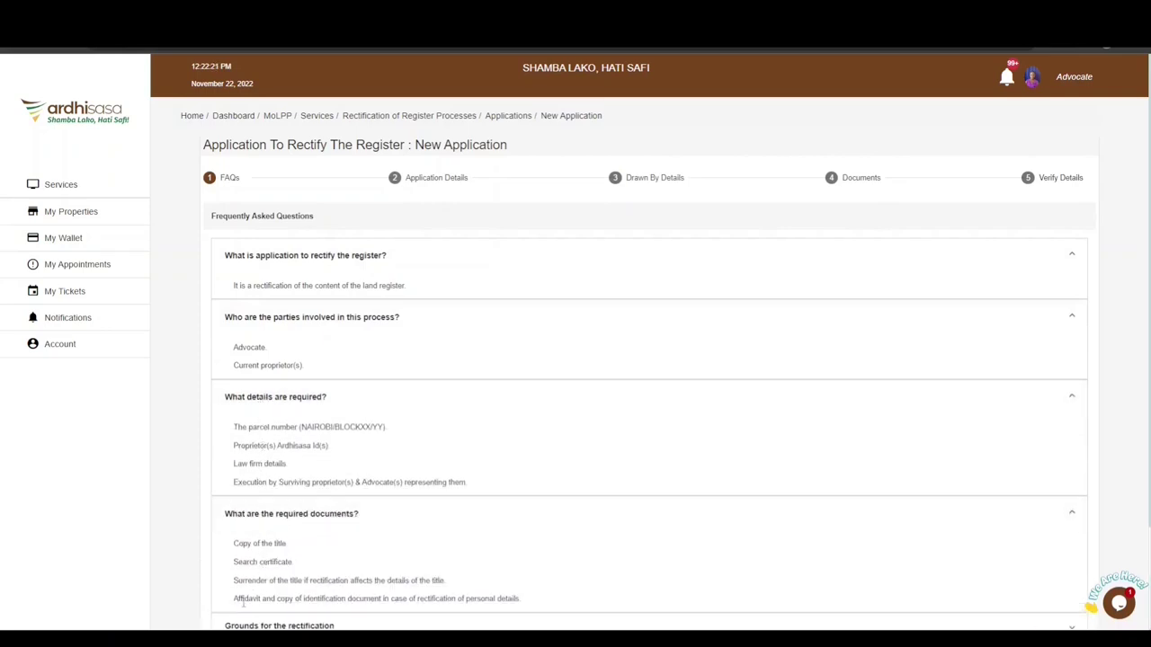
pyautogui.scroll(-3, 261, 557)
pyautogui.click(235, 500)
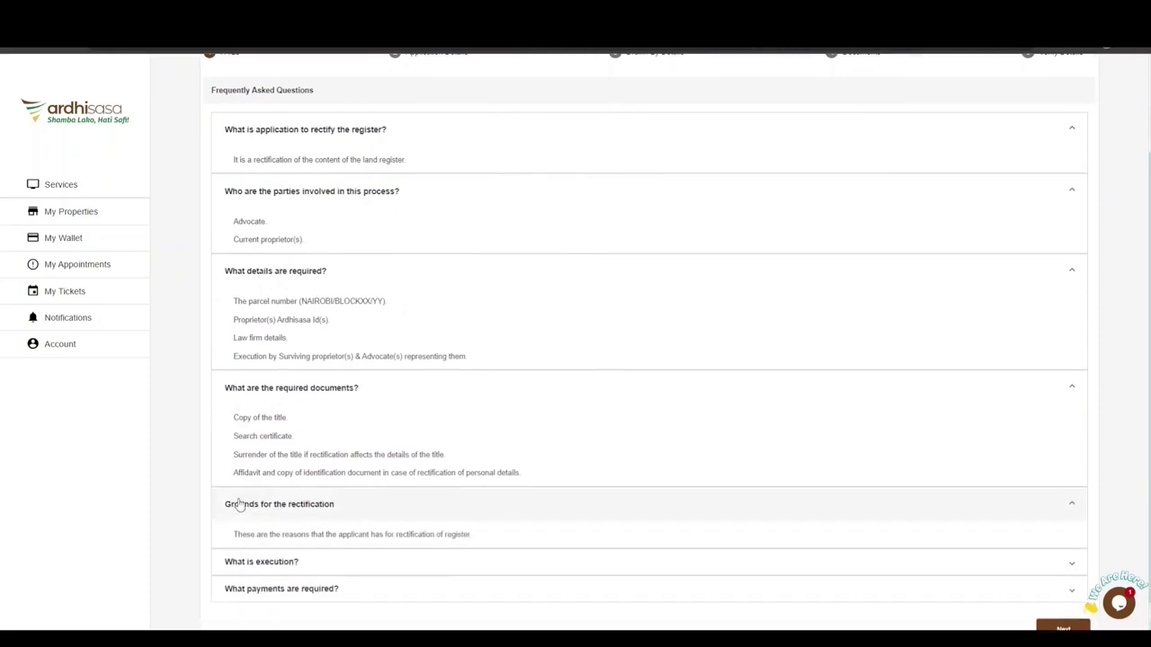
pyautogui.click(281, 565)
pyautogui.scroll(-1, 282, 569)
pyautogui.click(298, 563)
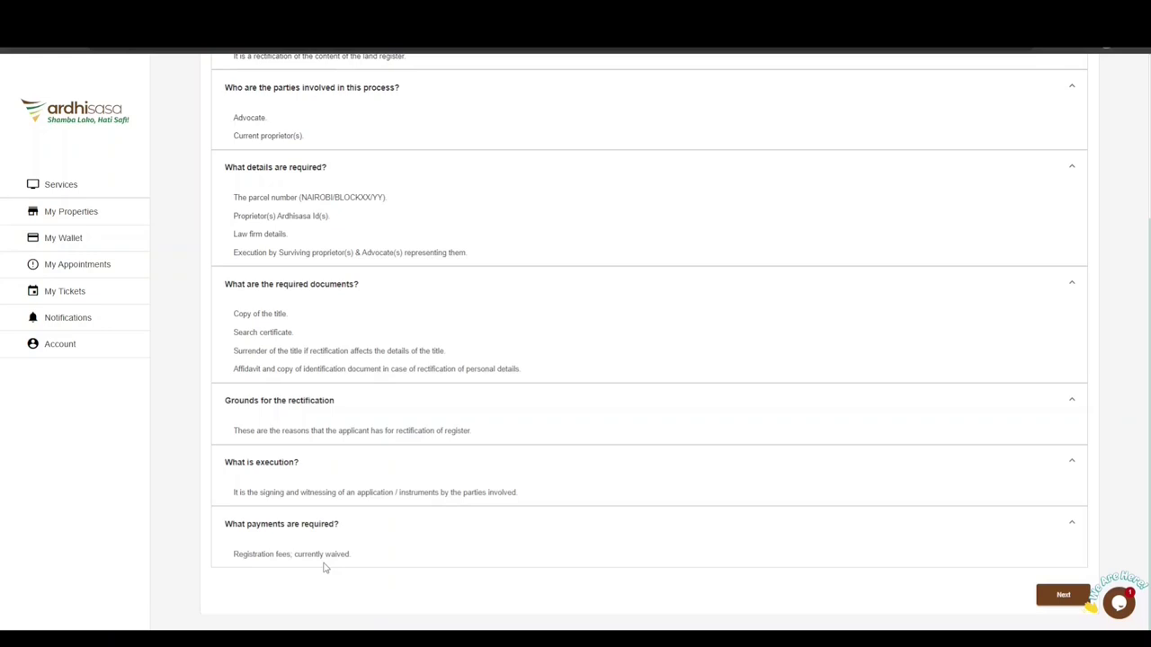
pyautogui.click(1062, 596)
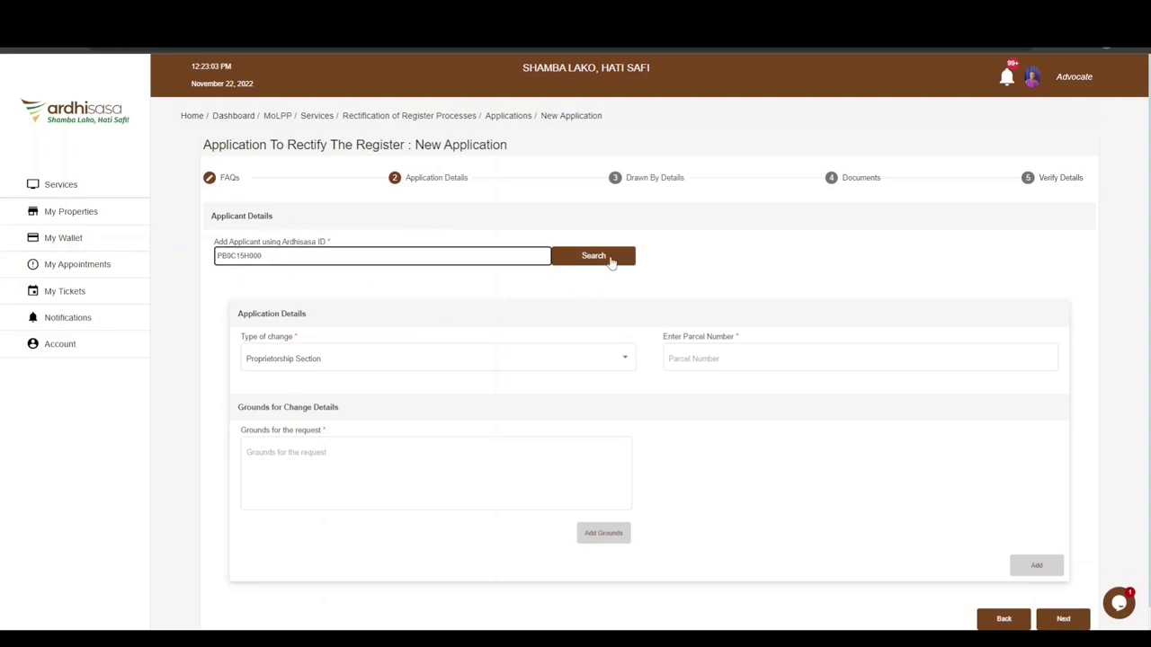
# Search for the applicant and set Person To Execute to Self after trying Attorney
pyautogui.click(610, 260)
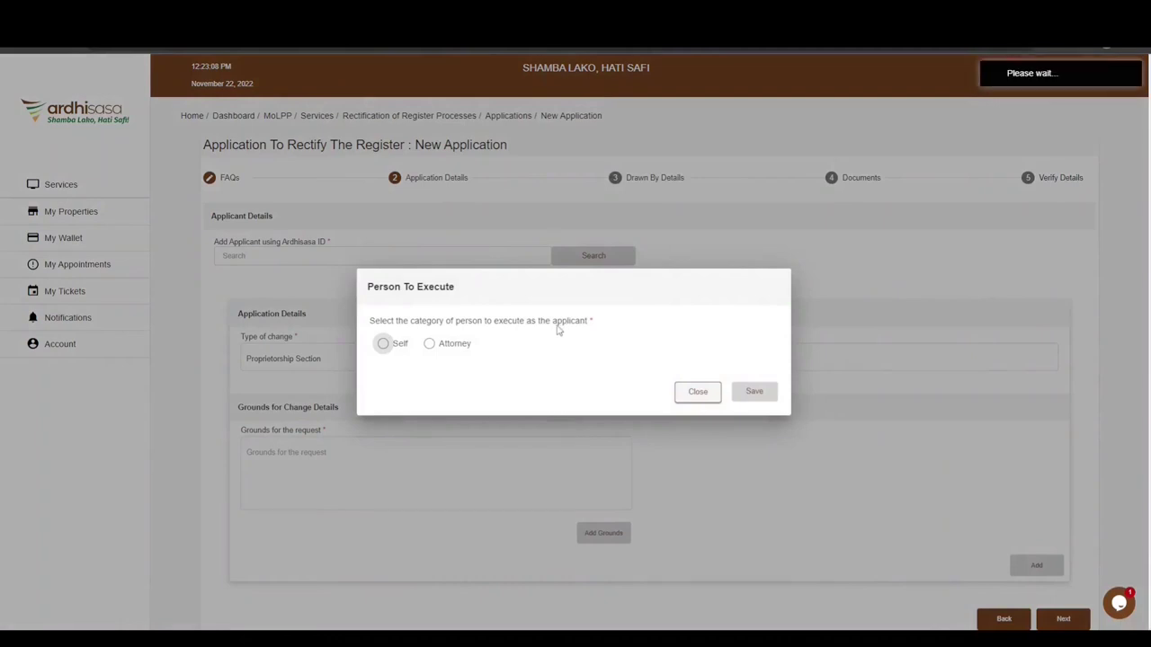
pyautogui.click(382, 345)
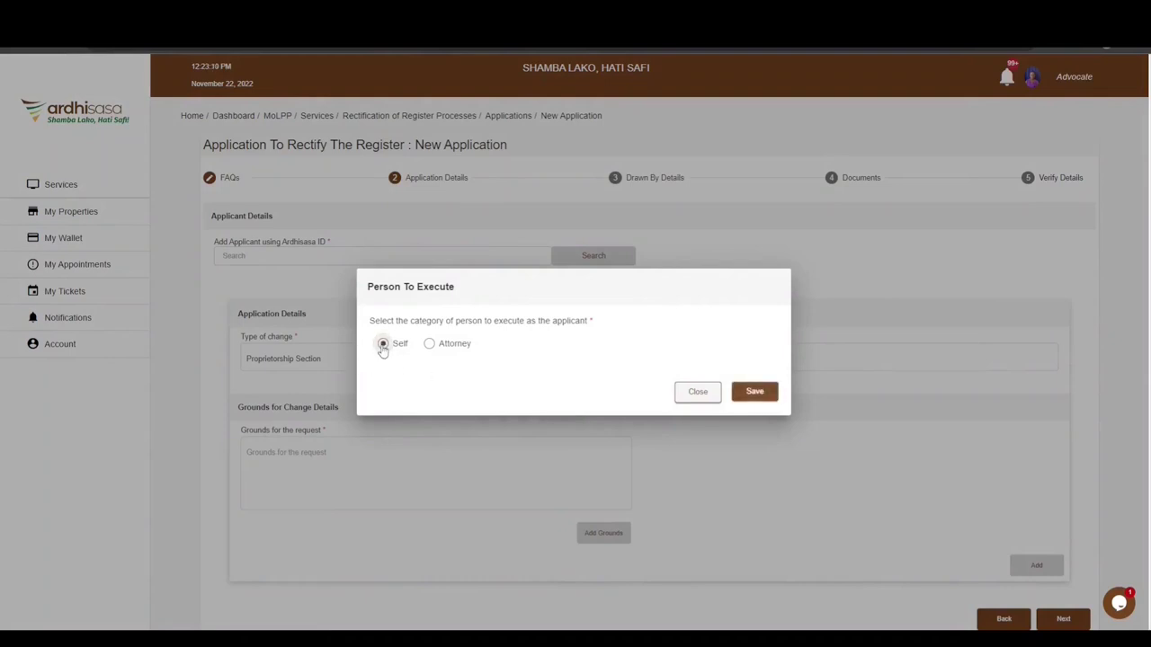
pyautogui.click(429, 344)
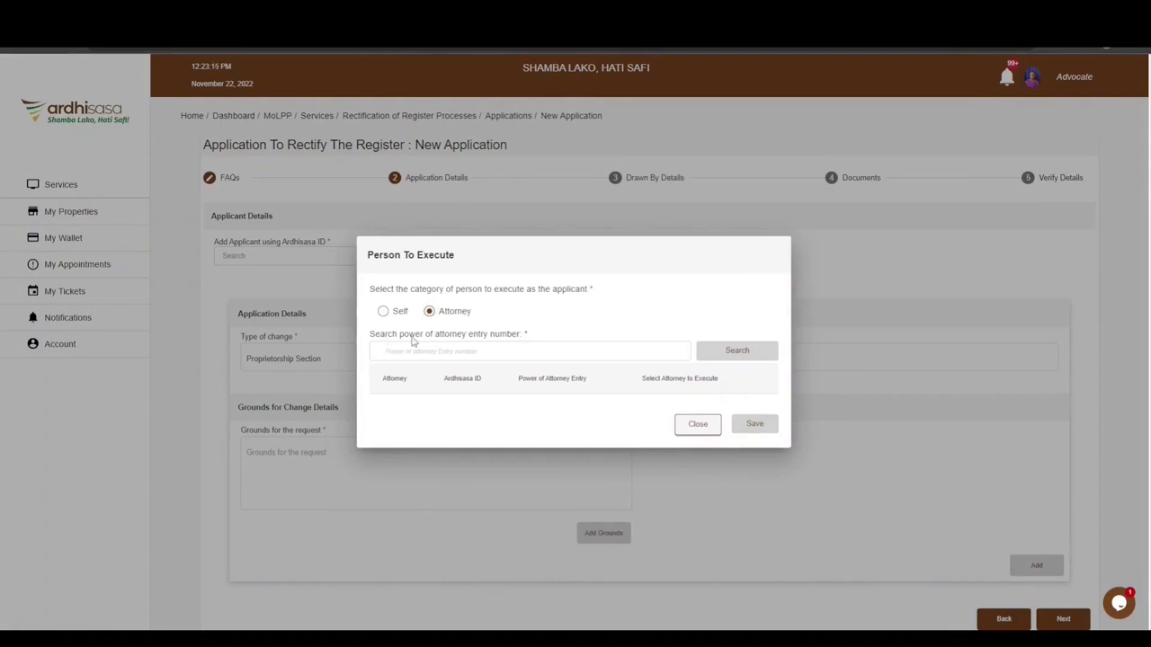
pyautogui.click(448, 352)
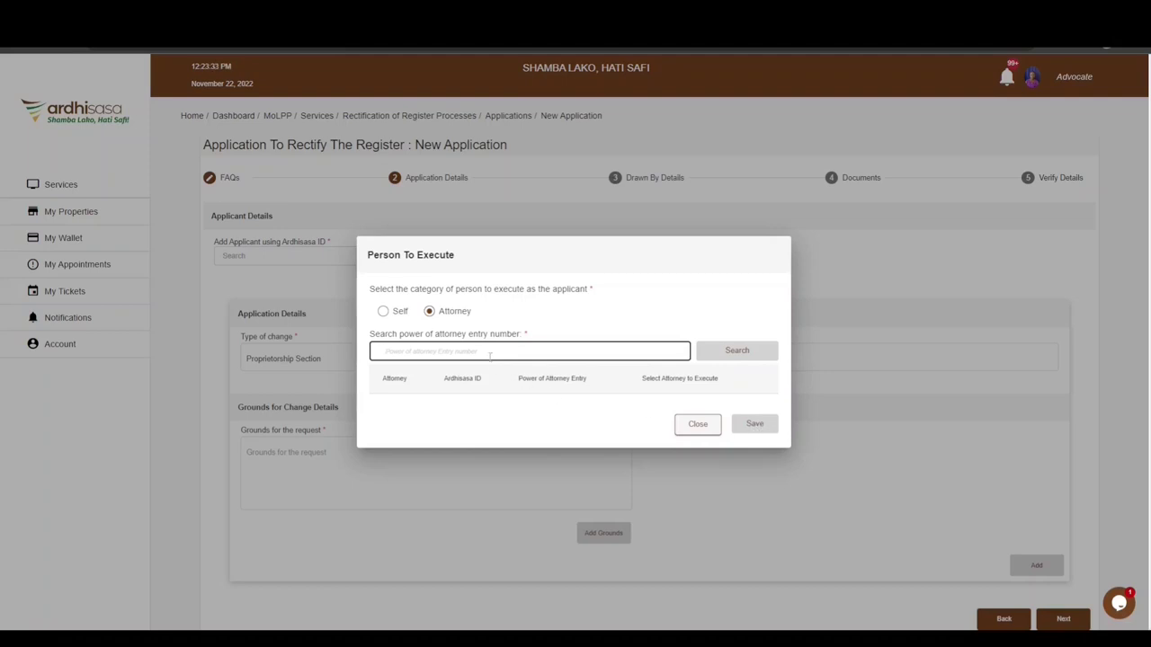
pyautogui.click(383, 311)
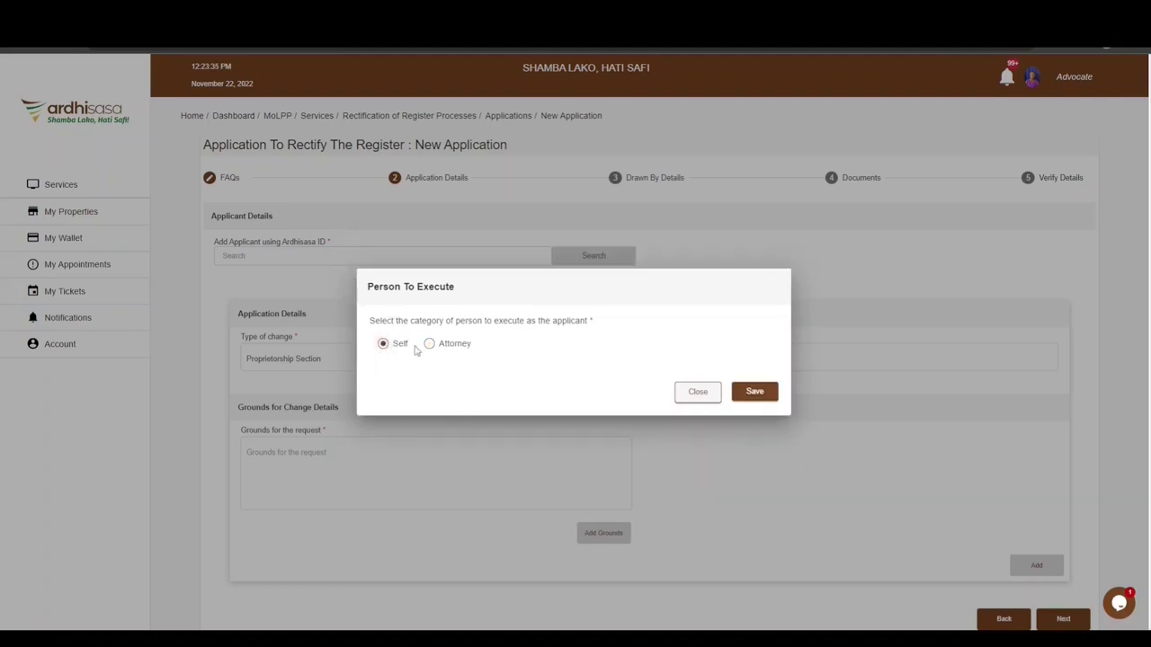
# Add the applicant, choose Encumbrance Section, and enter parcel number NAIROBI/BLOCK7
pyautogui.click(755, 393)
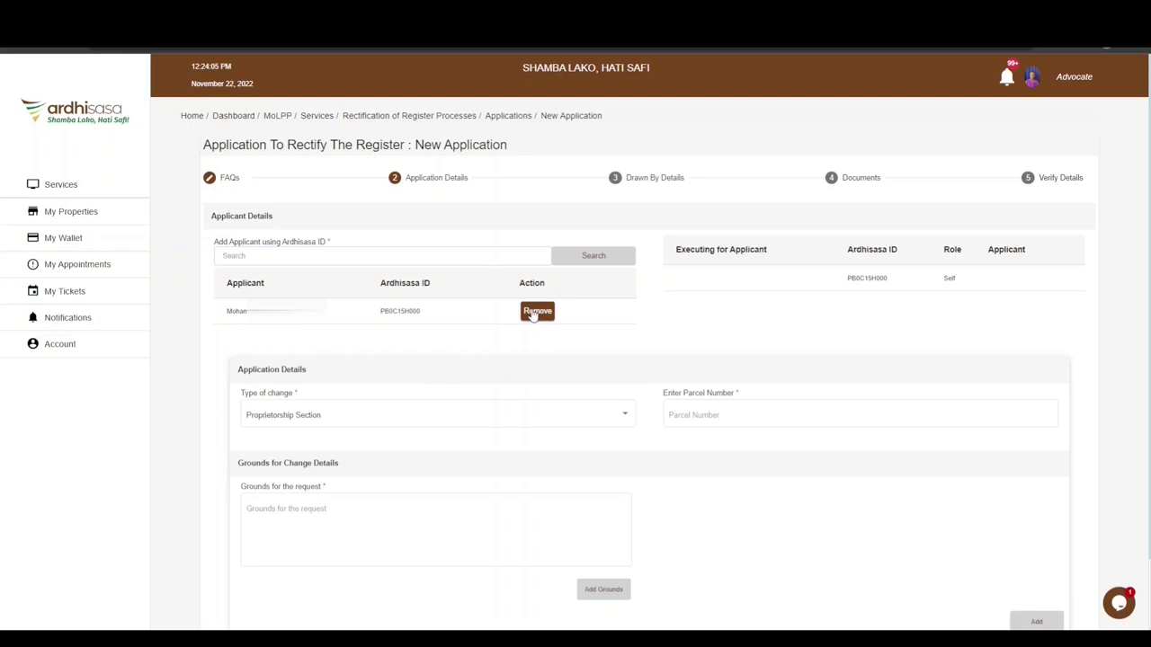
pyautogui.click(358, 423)
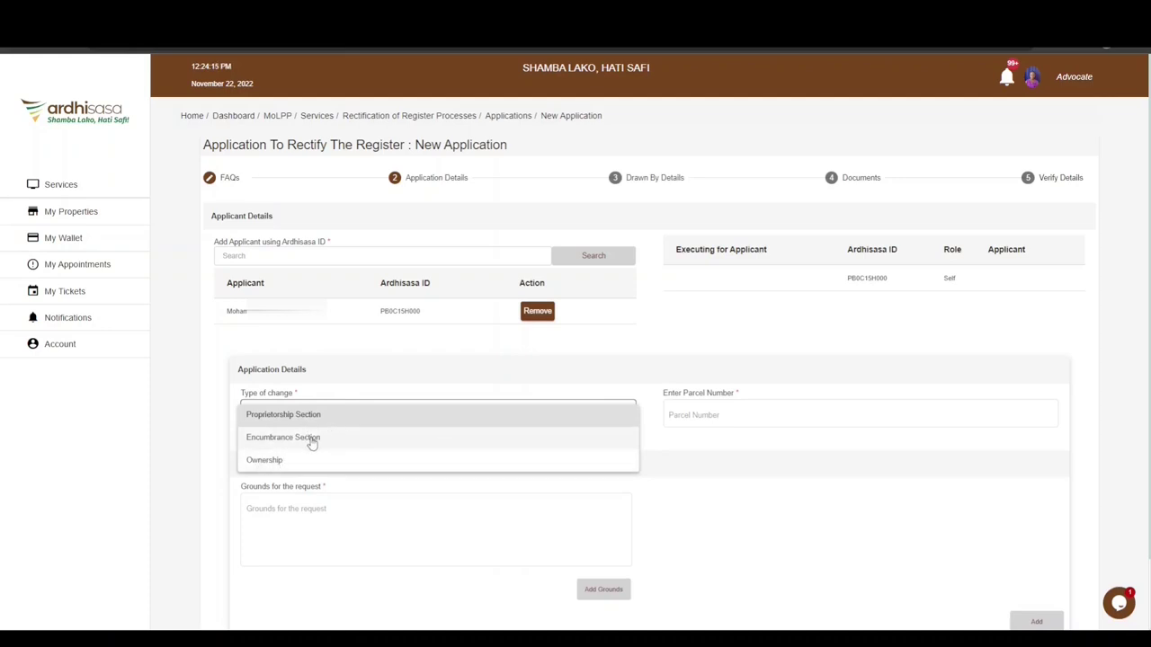
pyautogui.click(312, 441)
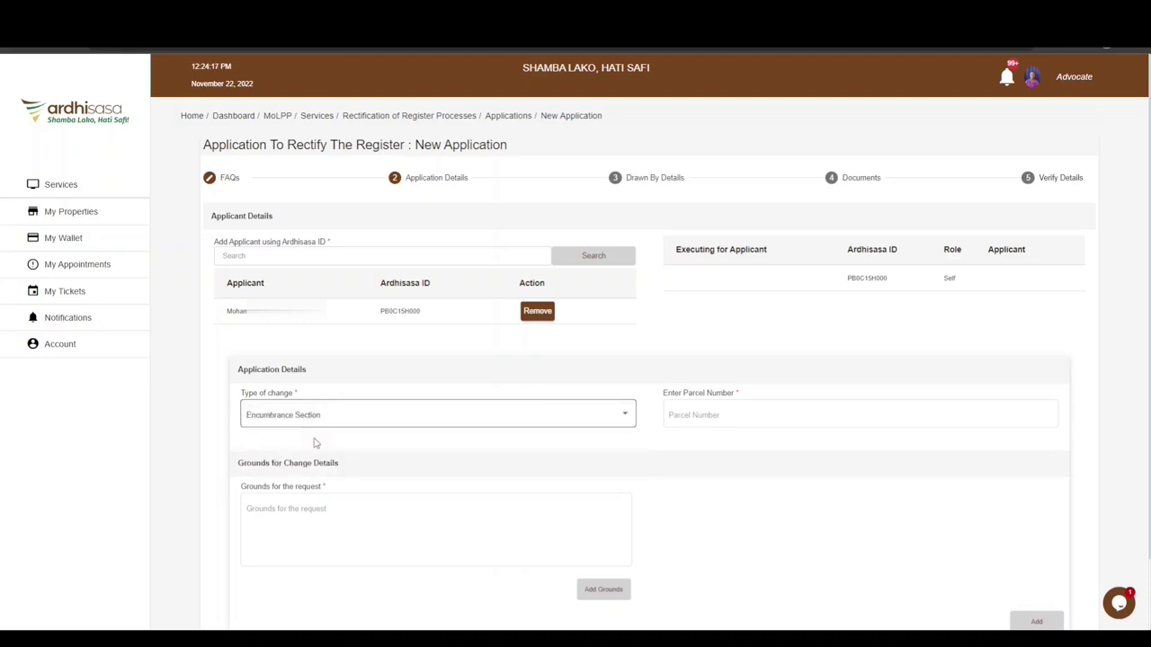
pyautogui.click(709, 413)
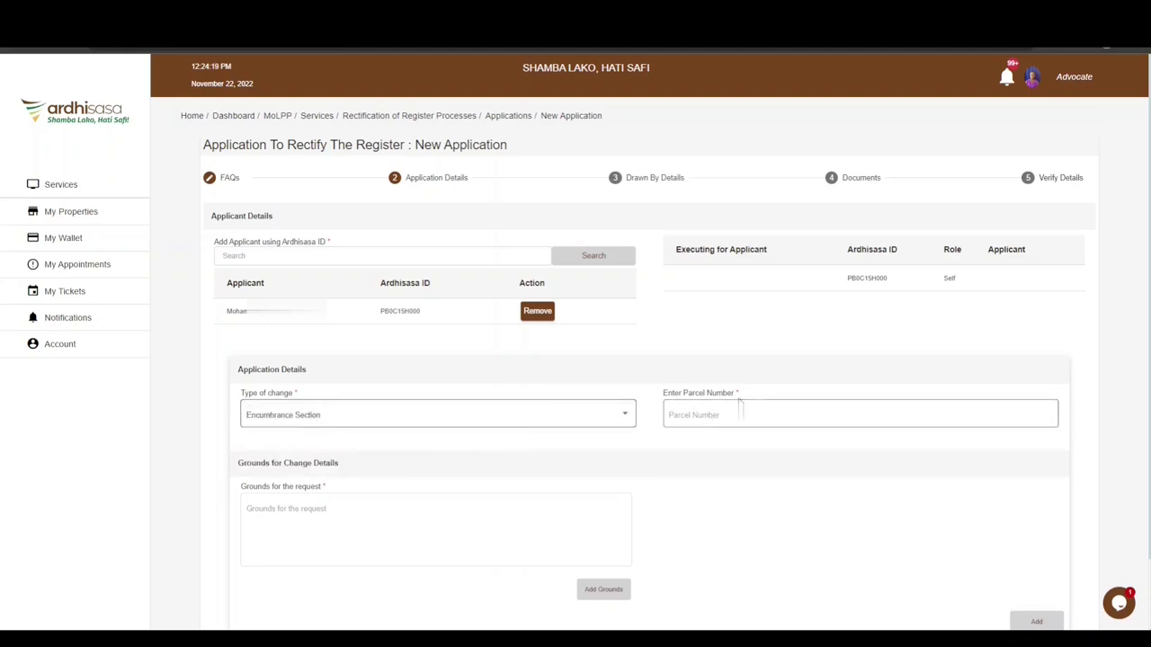
pyautogui.click(710, 414)
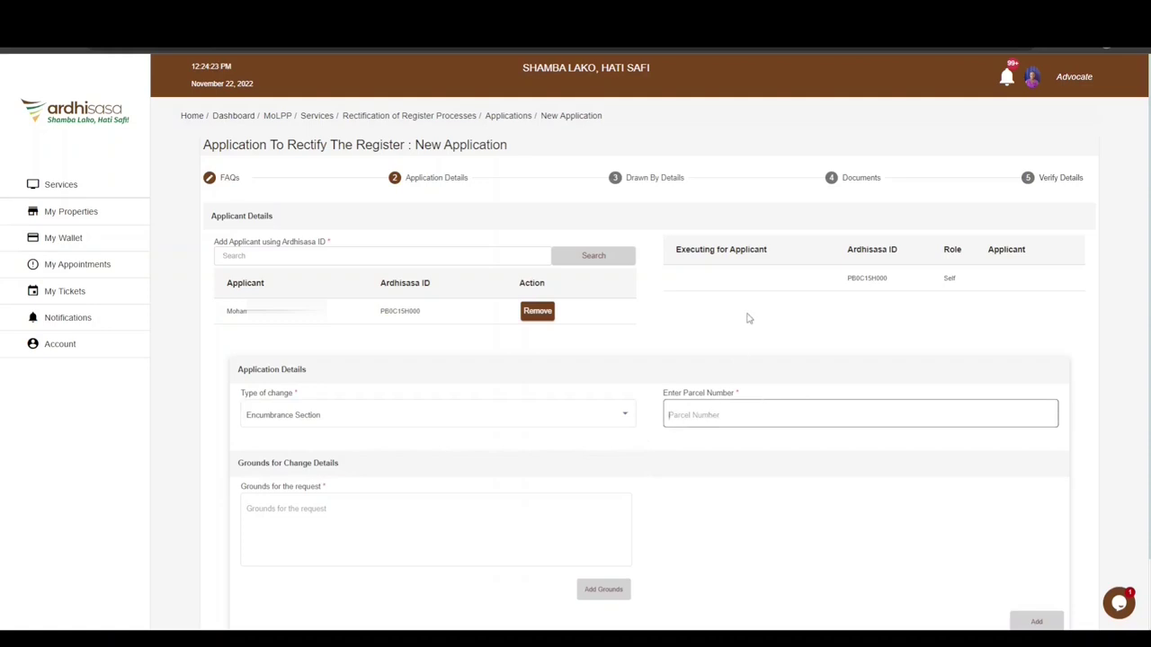
pyautogui.write('NAIROBI')
pyautogui.write('/BLOCK7')
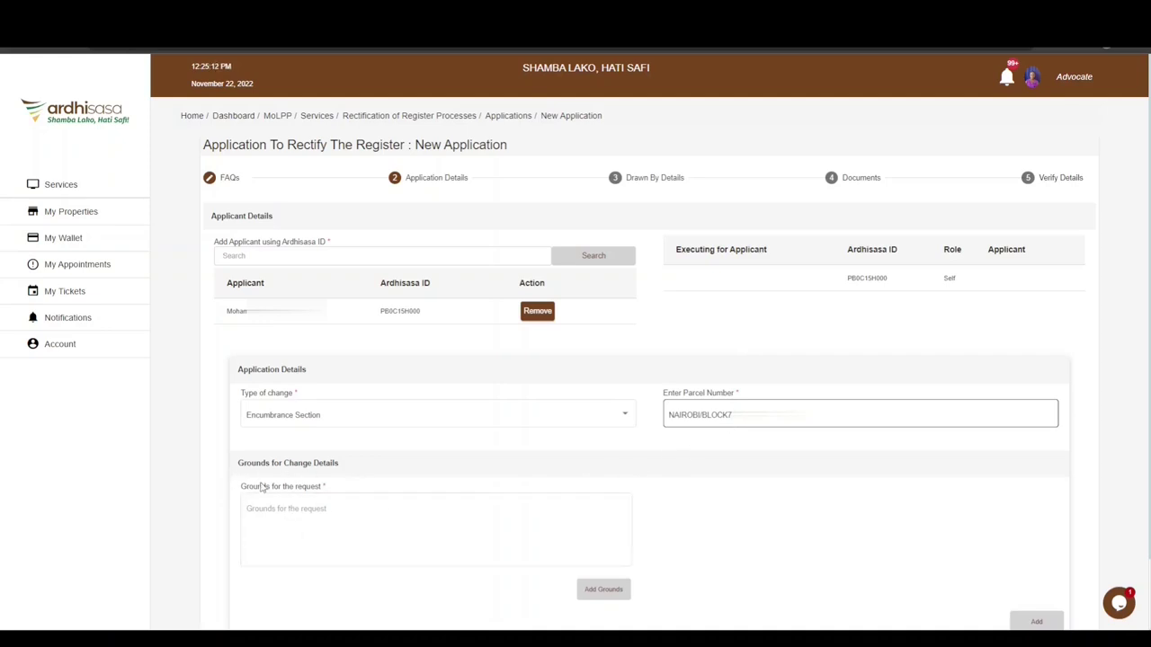
# Add grounds 'Change date for entry 3. The charge date is 4th may instead of 4th June.' and list the change
pyautogui.click(262, 509)
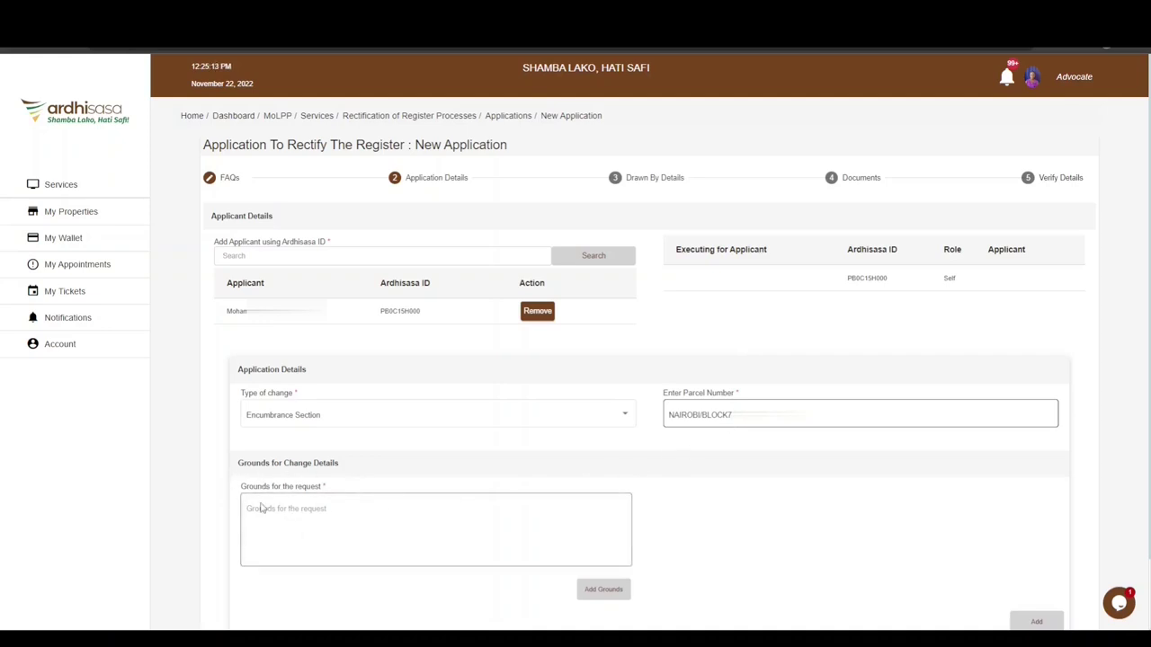
pyautogui.write('Change date for entry 3, charge date is 4th may instead of 4th June.')
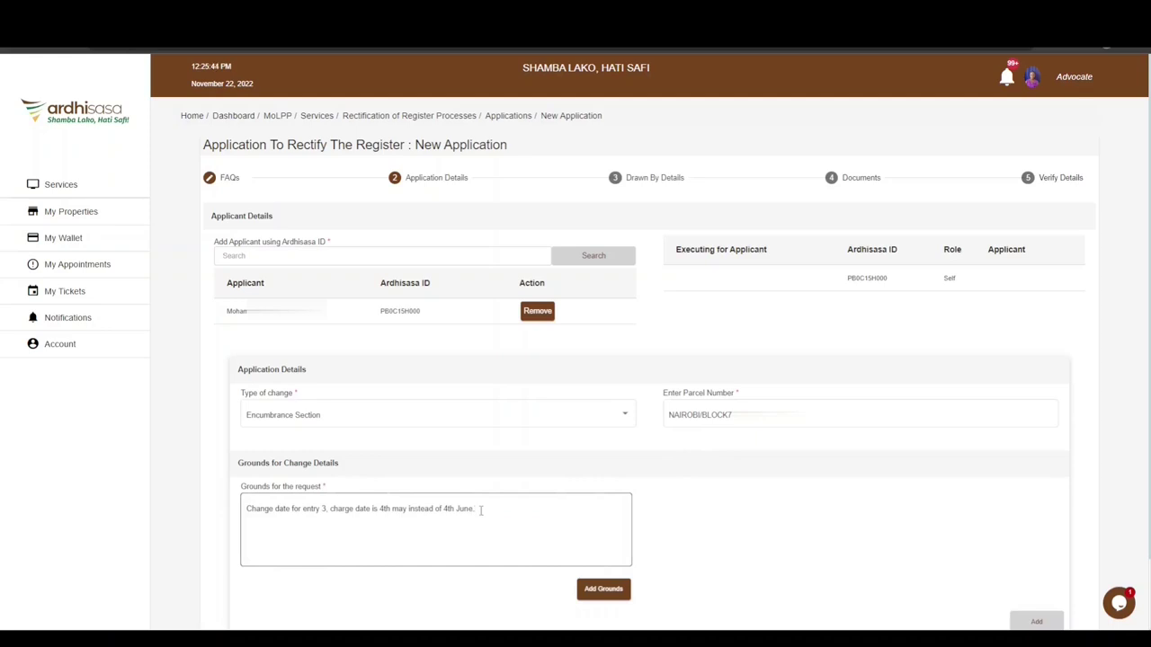
pyautogui.click(333, 509)
pyautogui.press('BackSpace')
pyautogui.press('BackSpace')
pyautogui.write('. The')
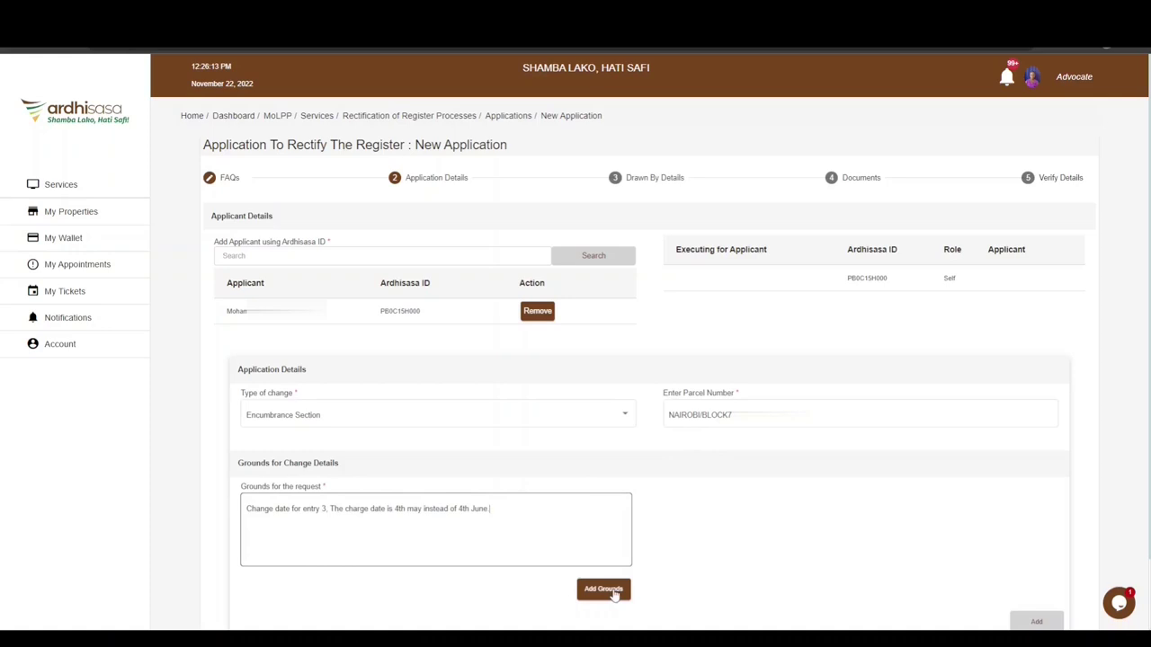
pyautogui.click(604, 590)
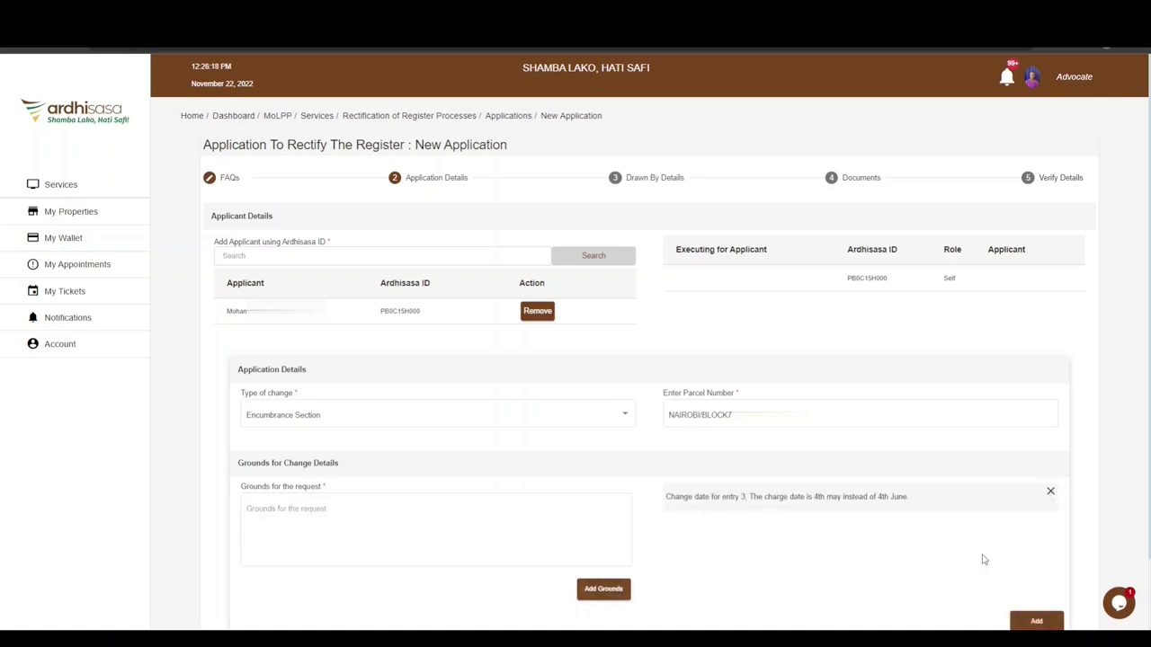
pyautogui.scroll(-1, 983, 559)
pyautogui.click(1036, 543)
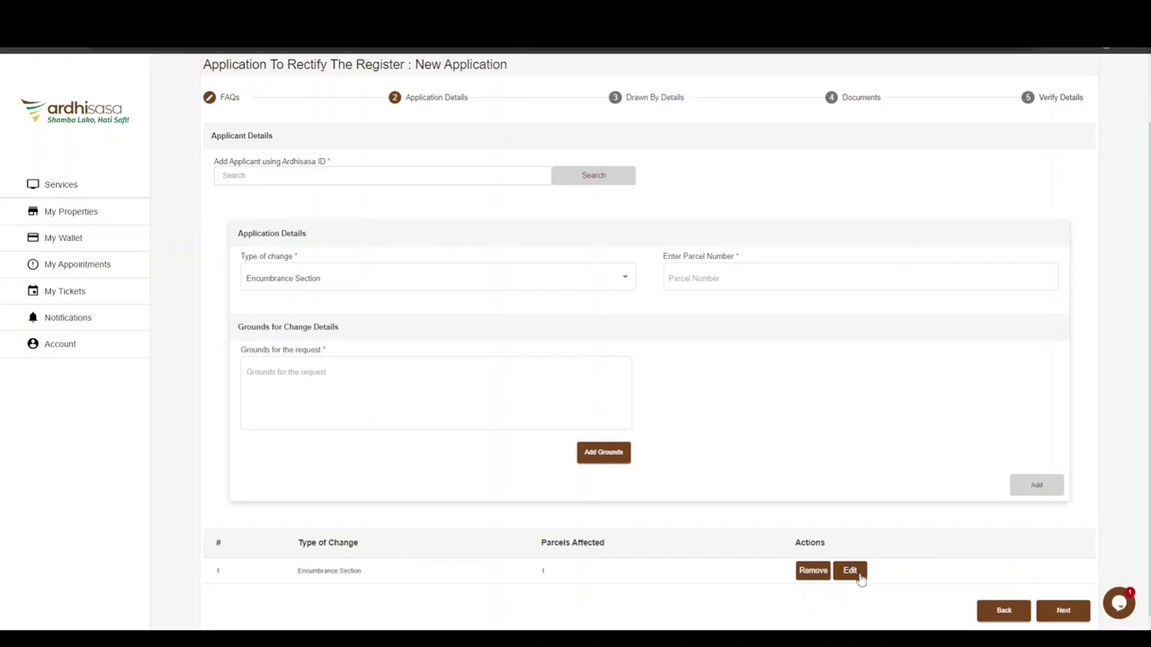
pyautogui.click(1064, 614)
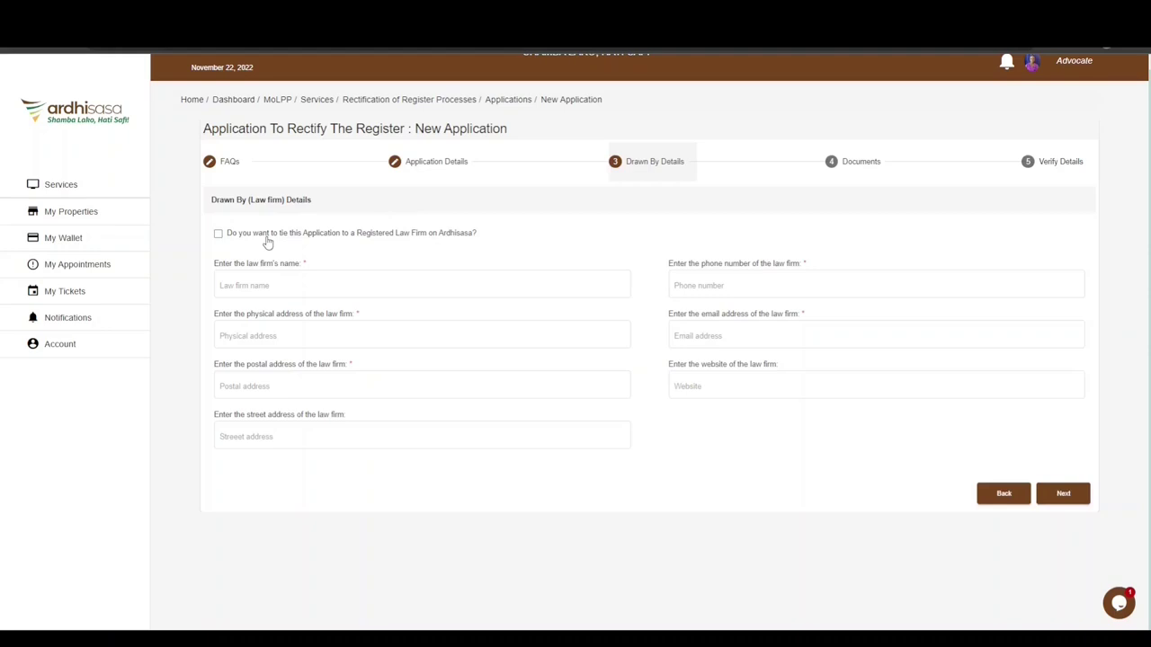
# Untick the registered law firm option, enter 'Ardhisasa Advocates' and the firm's physical address
pyautogui.click(217, 236)
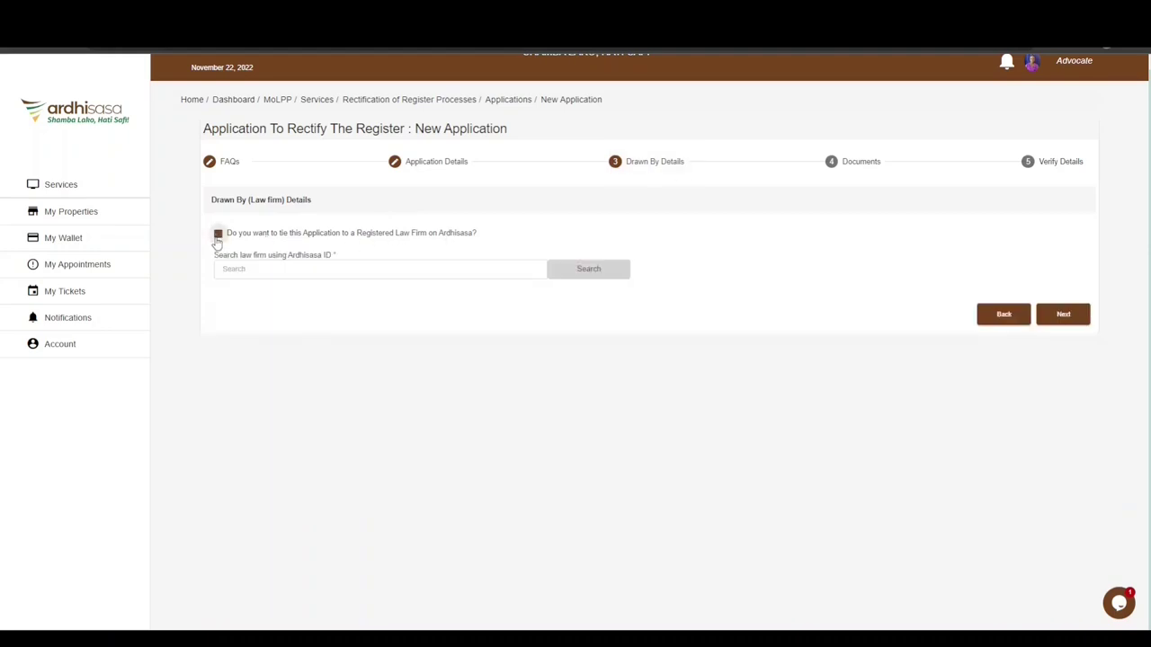
pyautogui.click(235, 268)
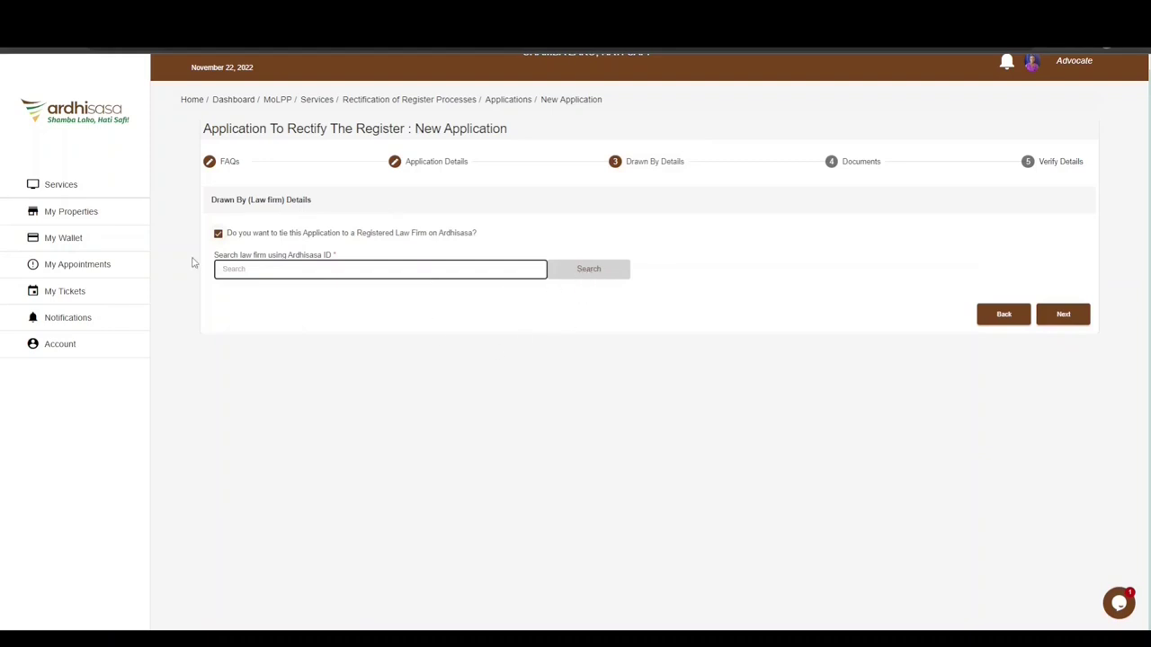
pyautogui.click(217, 236)
pyautogui.click(258, 286)
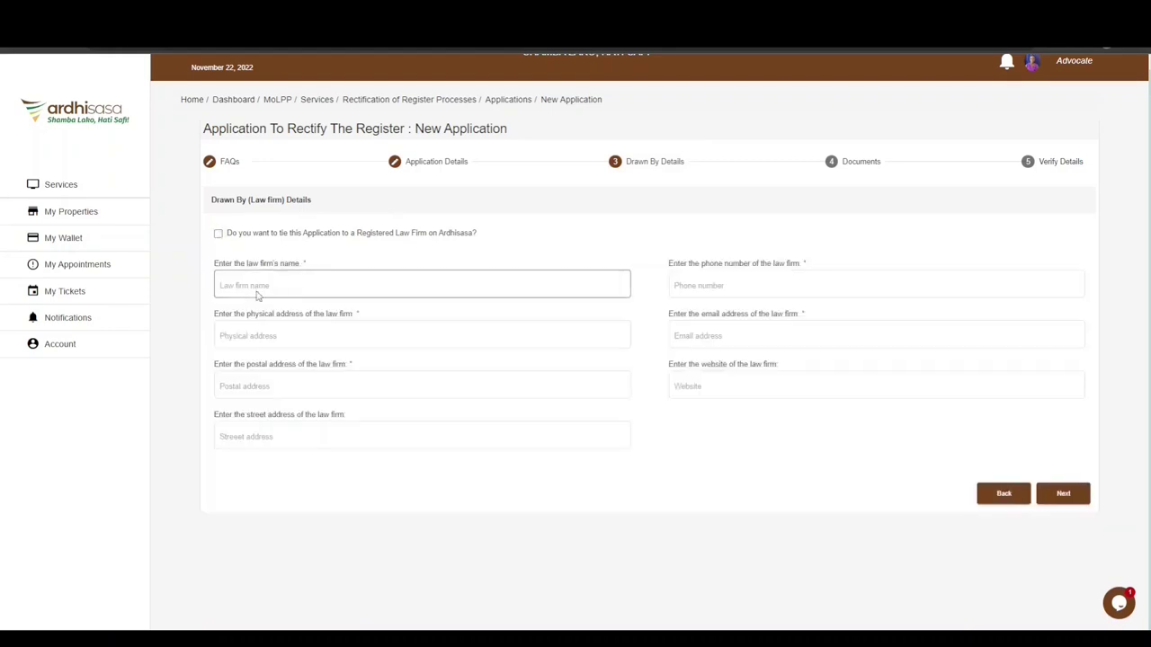
pyautogui.write('Ardhisasa Advocates')
pyautogui.click(356, 333)
pyautogui.write('Ardhi House, Off Ngong Rd Nairobi')
# Fill in the firm's postal address, street address, phone numbers, e-mail and website
pyautogui.click(284, 385)
pyautogui.write('30450-00100')
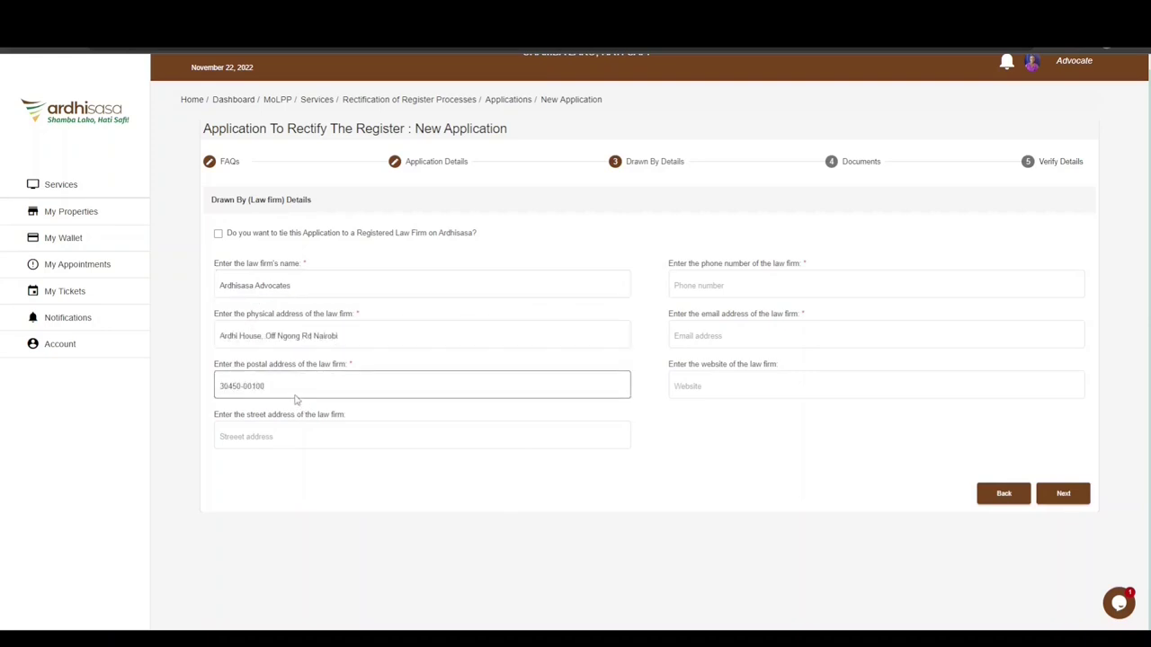
pyautogui.click(297, 437)
pyautogui.write('4th Ngong Avenue')
pyautogui.press('Tab')
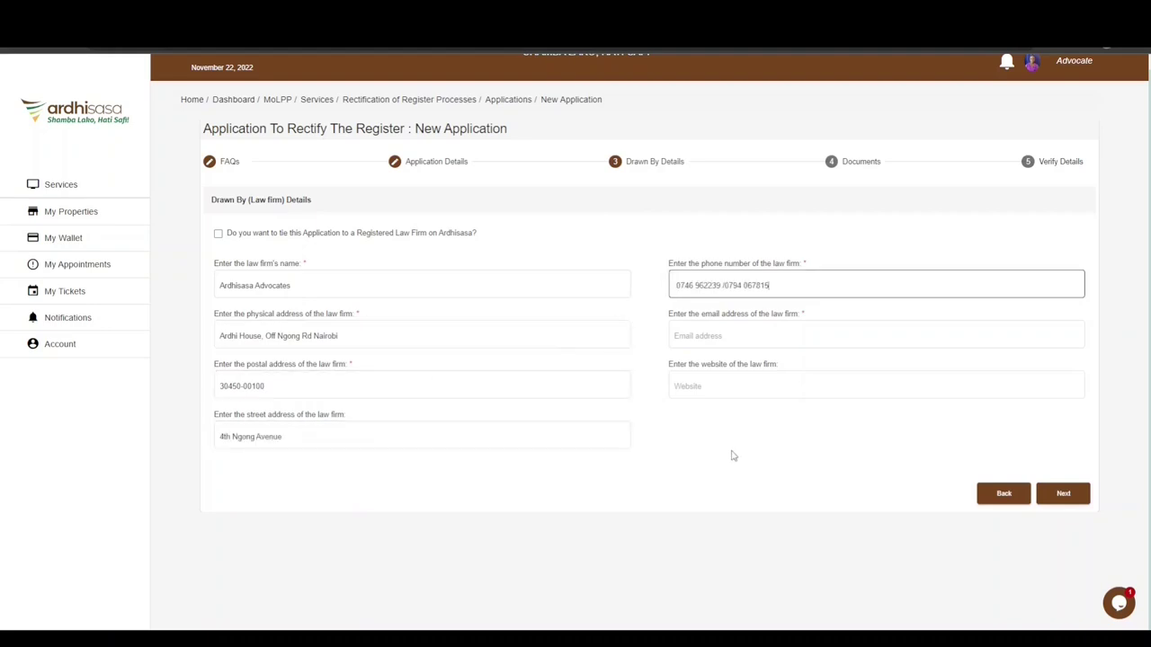
pyautogui.press('Tab')
pyautogui.press('Tab')
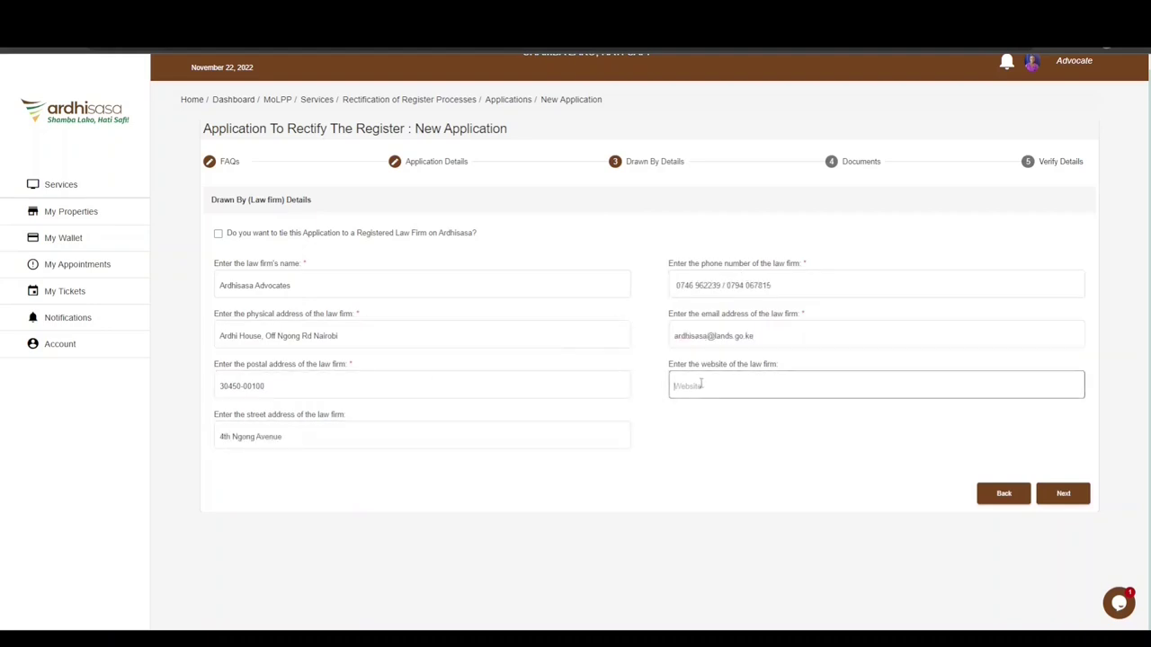
pyautogui.write('www.')
pyautogui.write('ardhisasa.l')
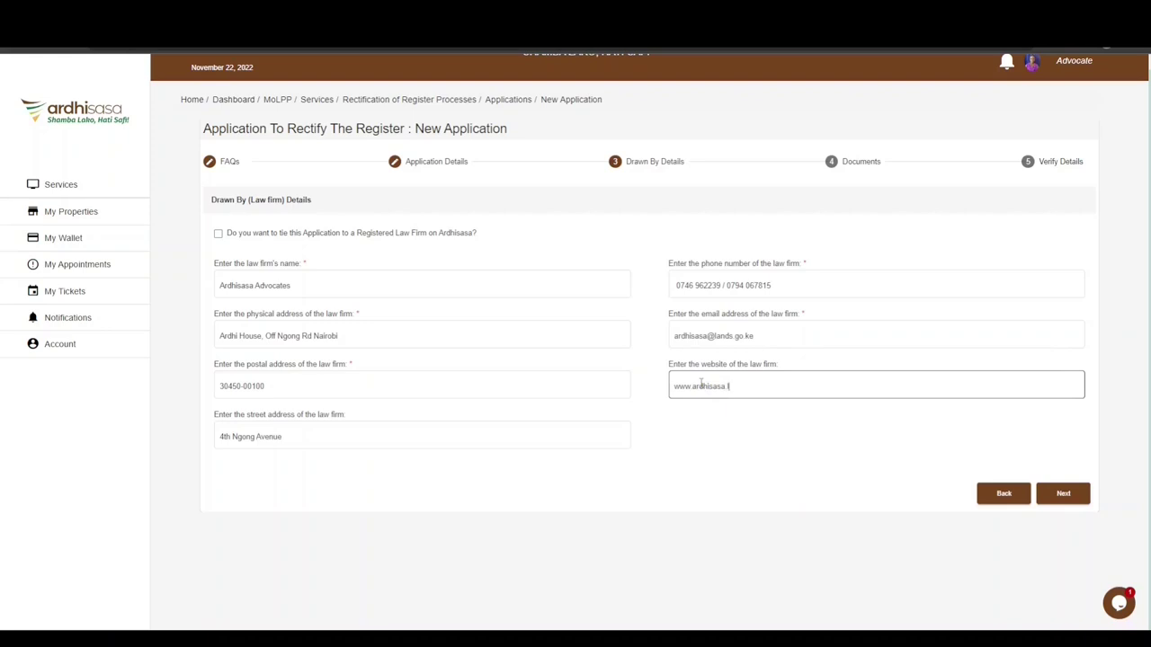
pyautogui.write('ands.go.ke')
pyautogui.click(1070, 494)
# Name a document 'TITLE CERT', upload its file, and proceed to Verify Details
pyautogui.click(432, 277)
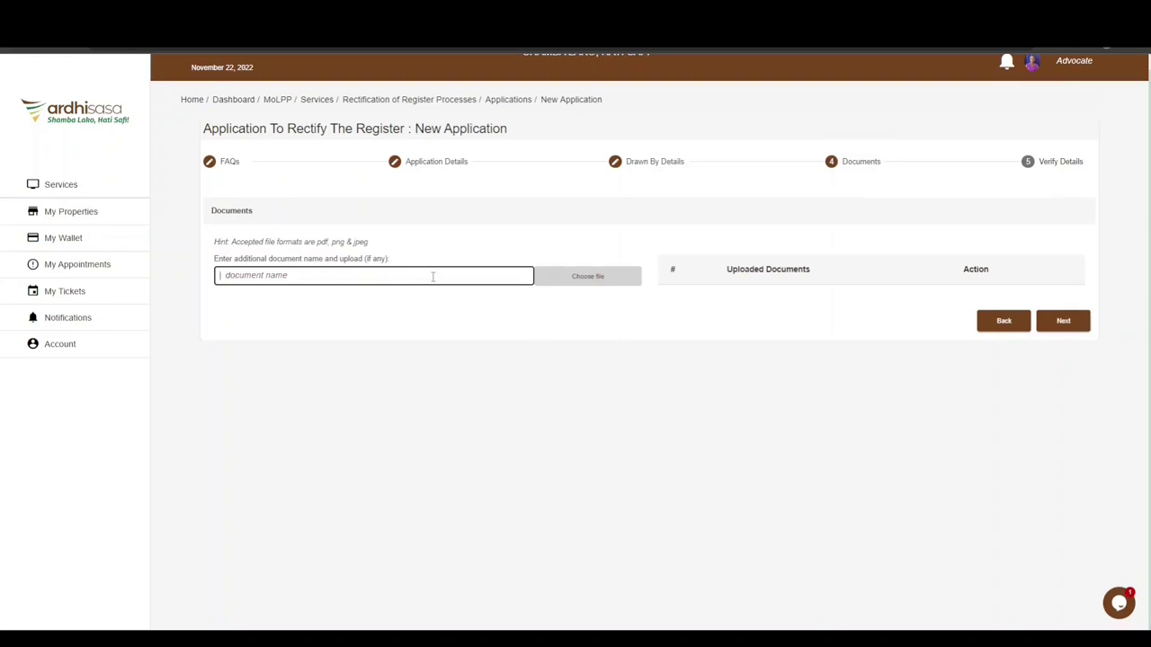
pyautogui.write('ti')
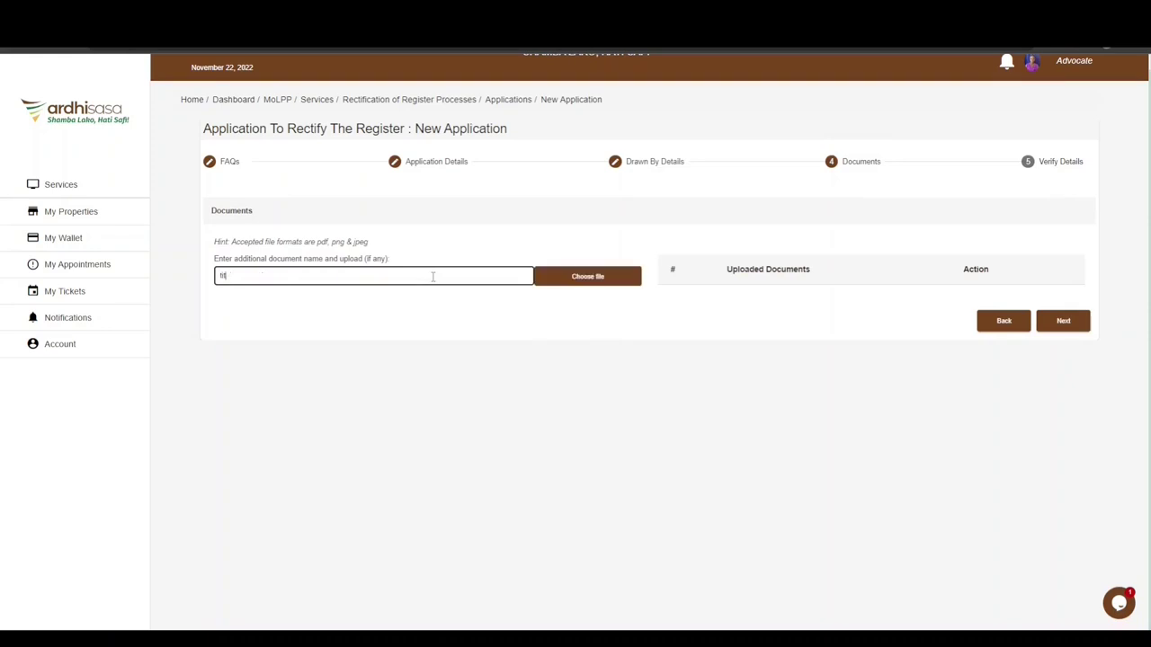
pyautogui.press('BackSpace')
pyautogui.press('BackSpace')
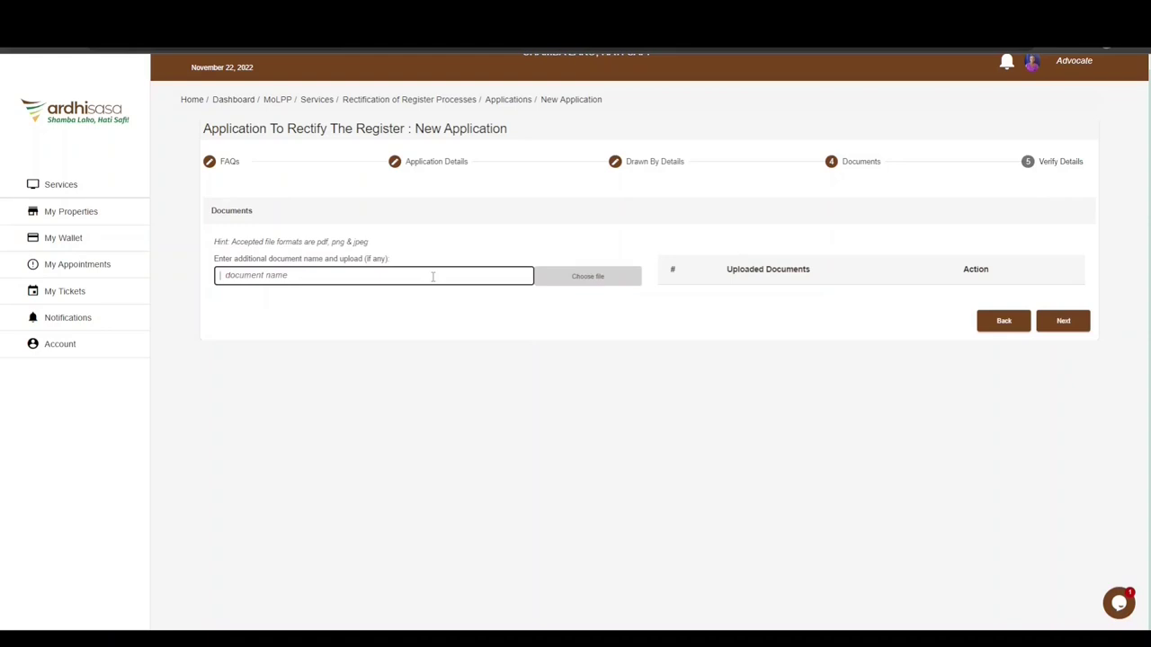
pyautogui.write('mITLE CERT')
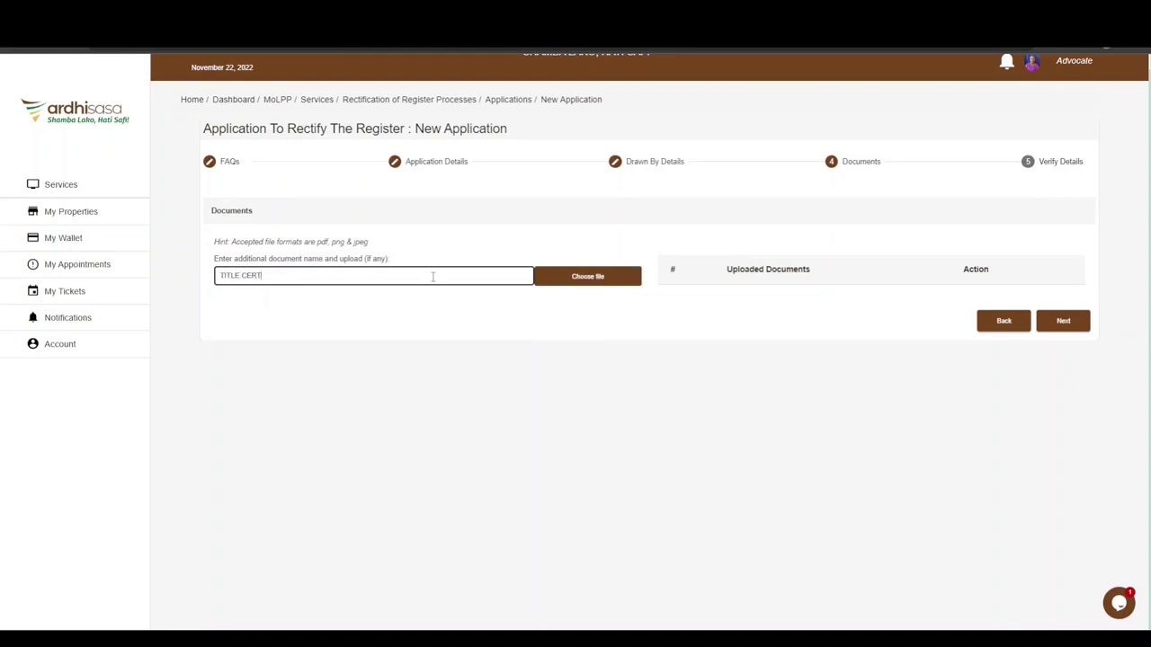
pyautogui.click(595, 278)
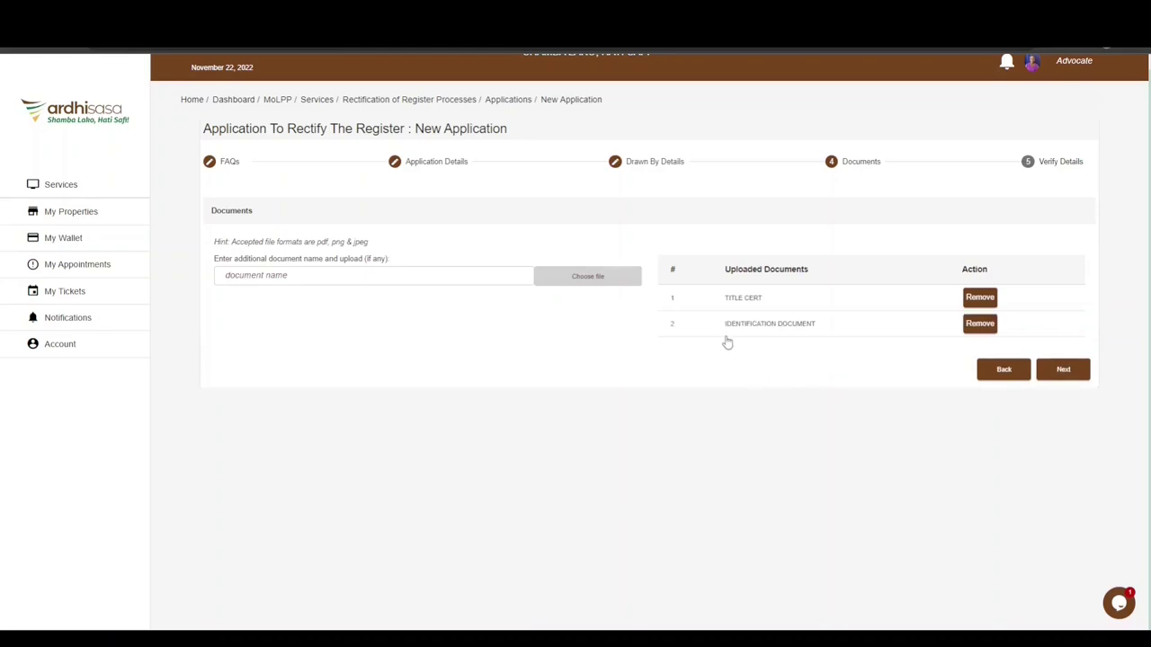
pyautogui.click(1068, 372)
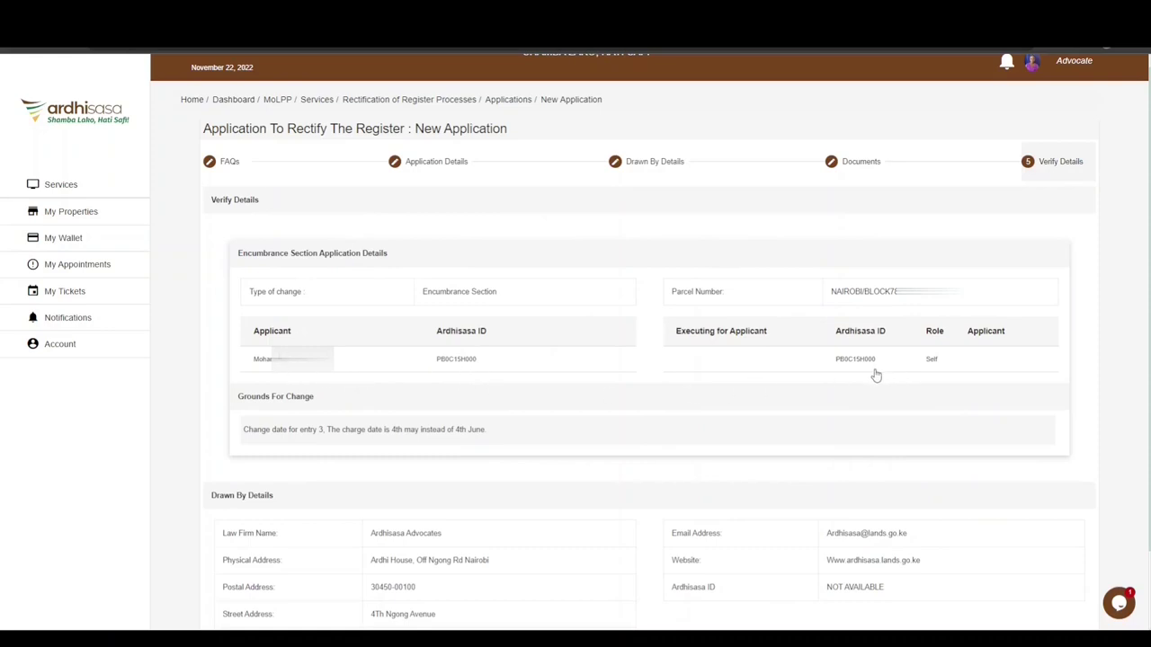
# Scroll through the Verify Details summary and submit the rectification request
pyautogui.scroll(-1, 904, 388)
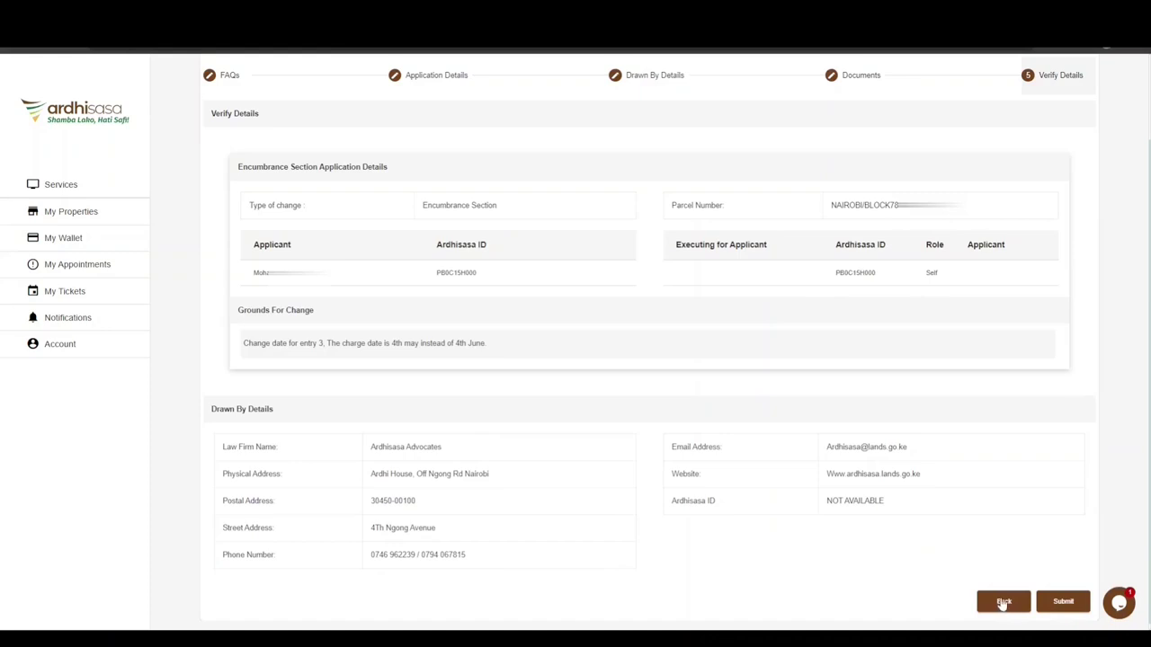
pyautogui.click(1064, 603)
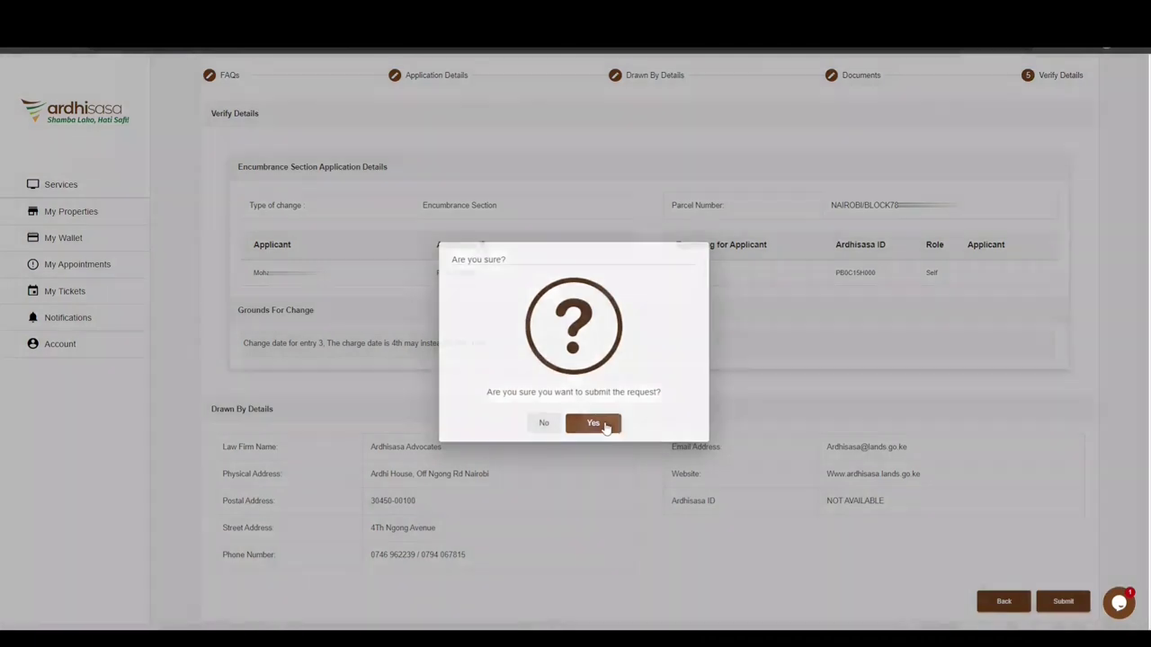
# Confirm the rectification application submission and dismiss the success message
pyautogui.click(594, 424)
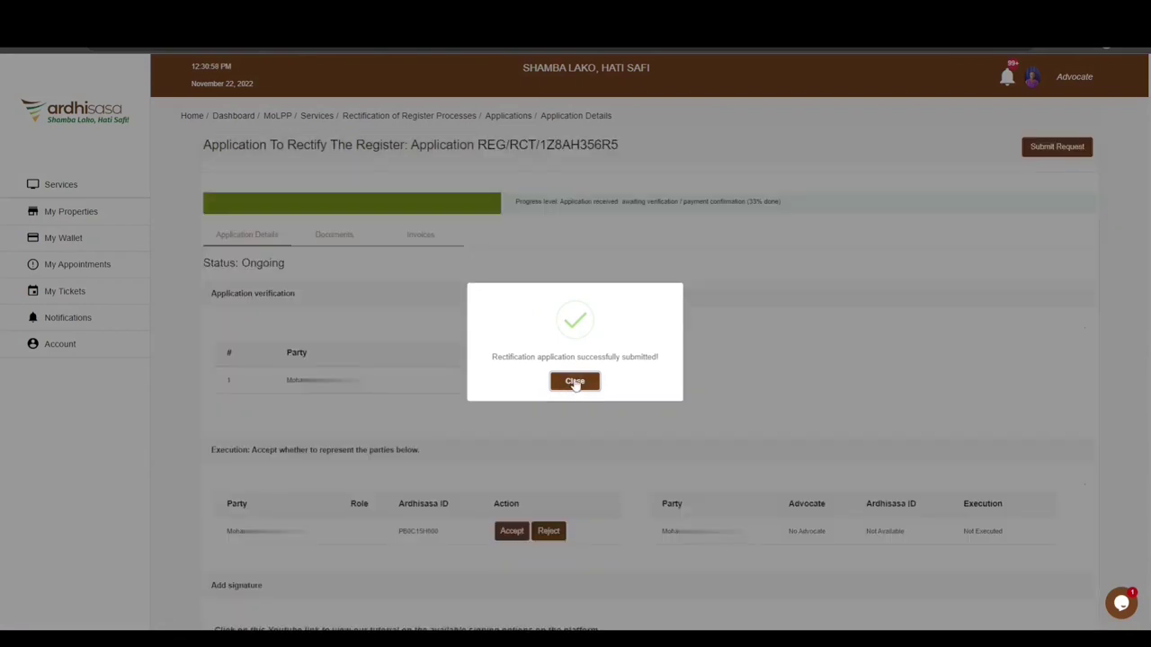
pyautogui.click(575, 383)
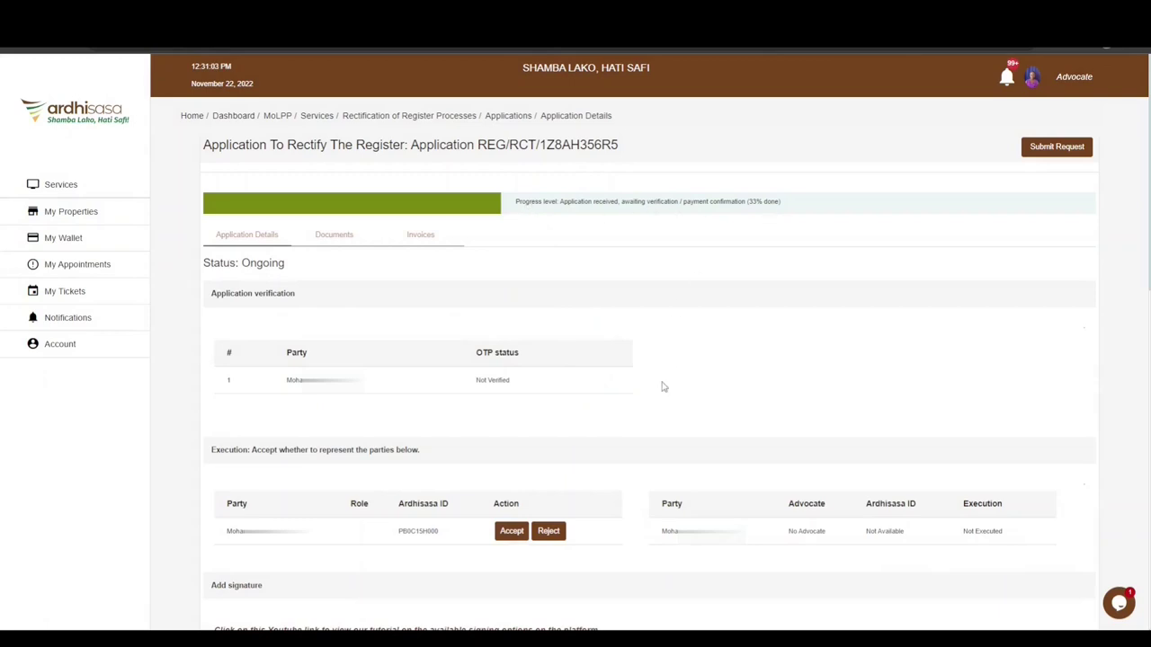
# In the Execution section, accept and confirm representing the listed party as advocate
pyautogui.scroll(-1, 656, 403)
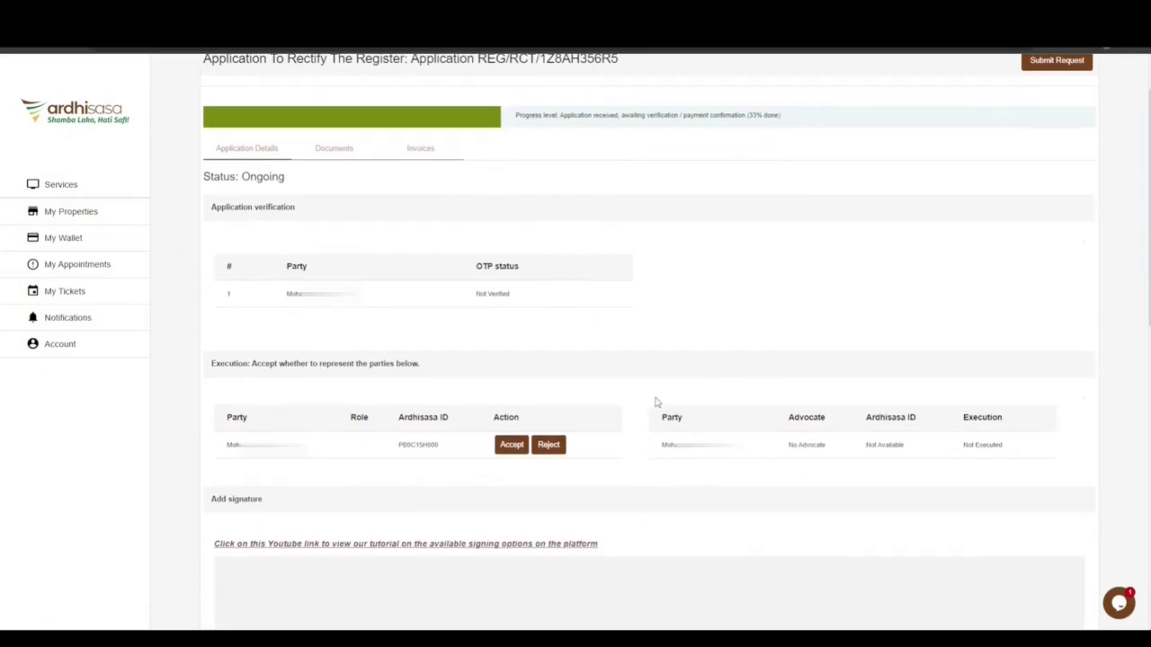
pyautogui.scroll(-1, 657, 403)
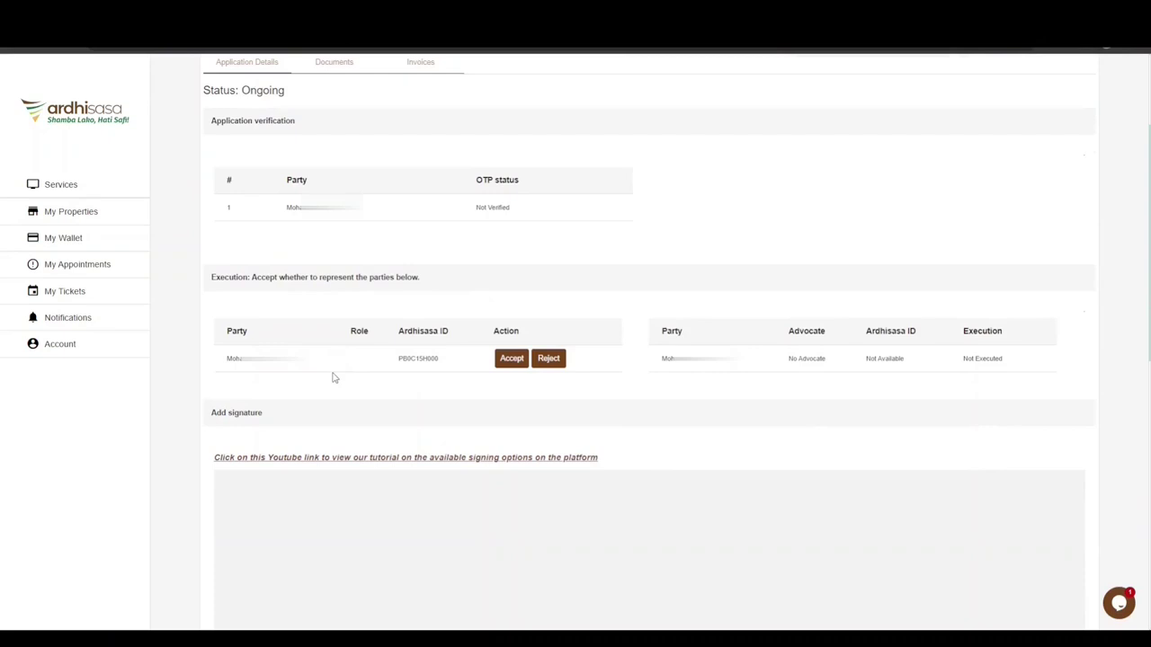
pyautogui.click(512, 360)
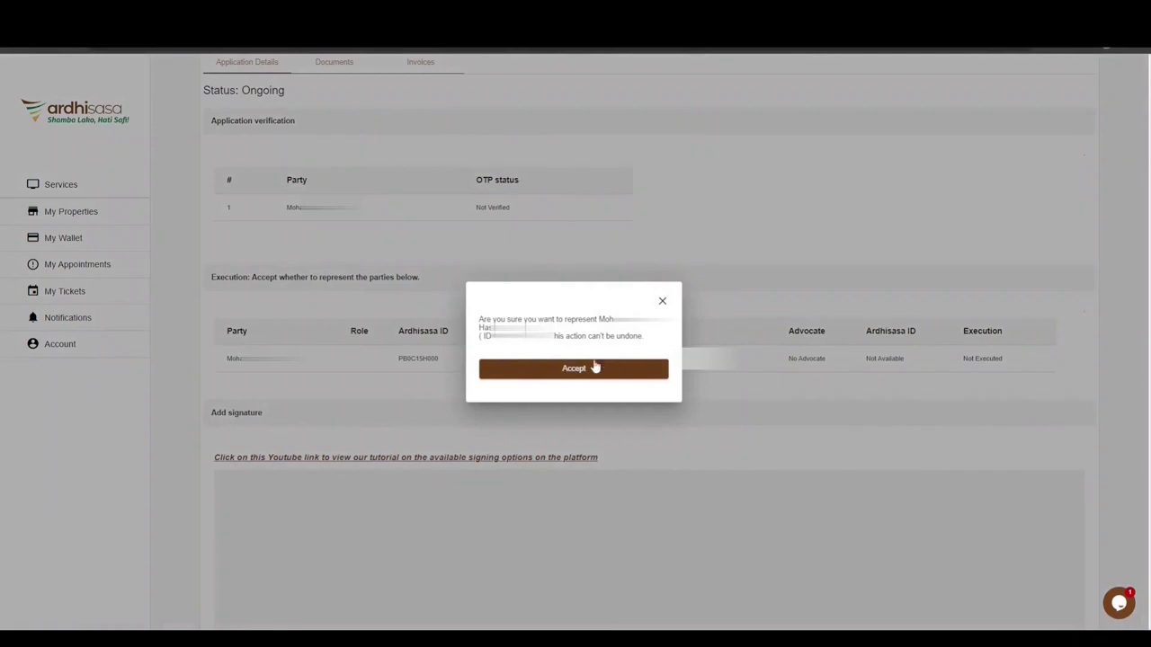
pyautogui.click(581, 373)
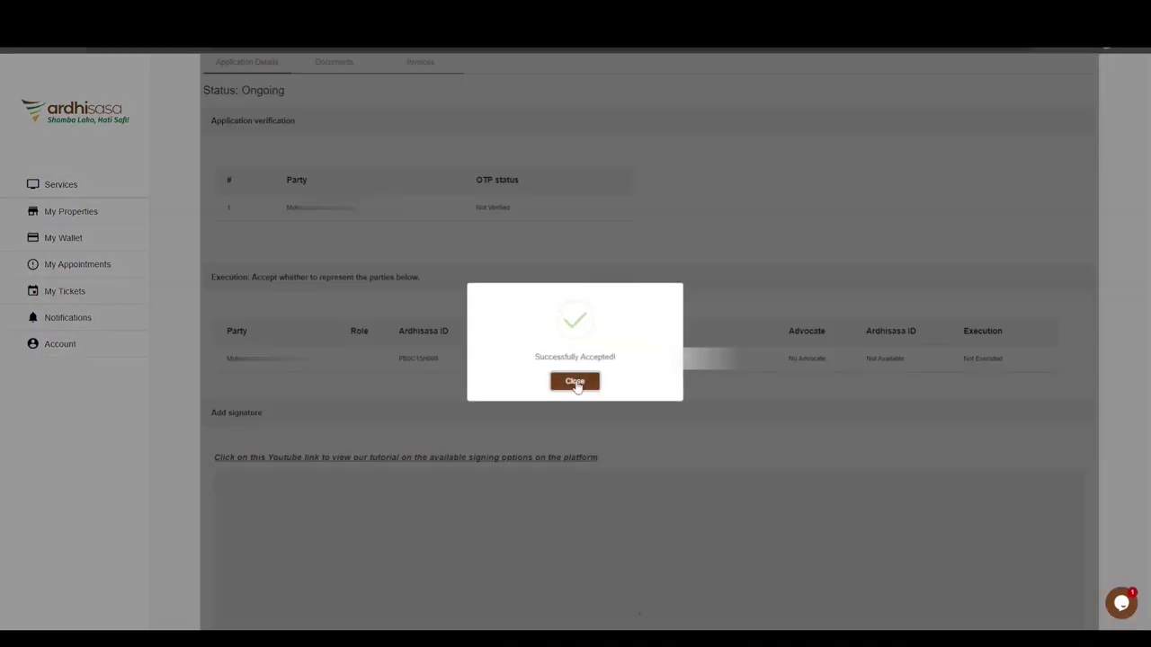
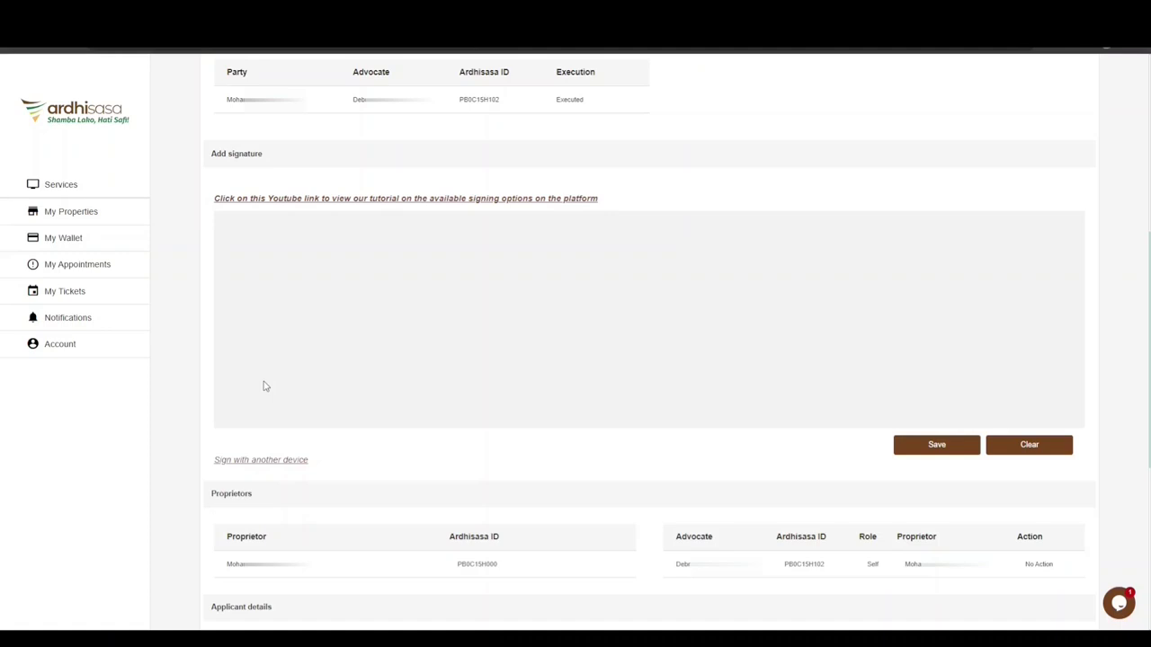
pyautogui.click(289, 464)
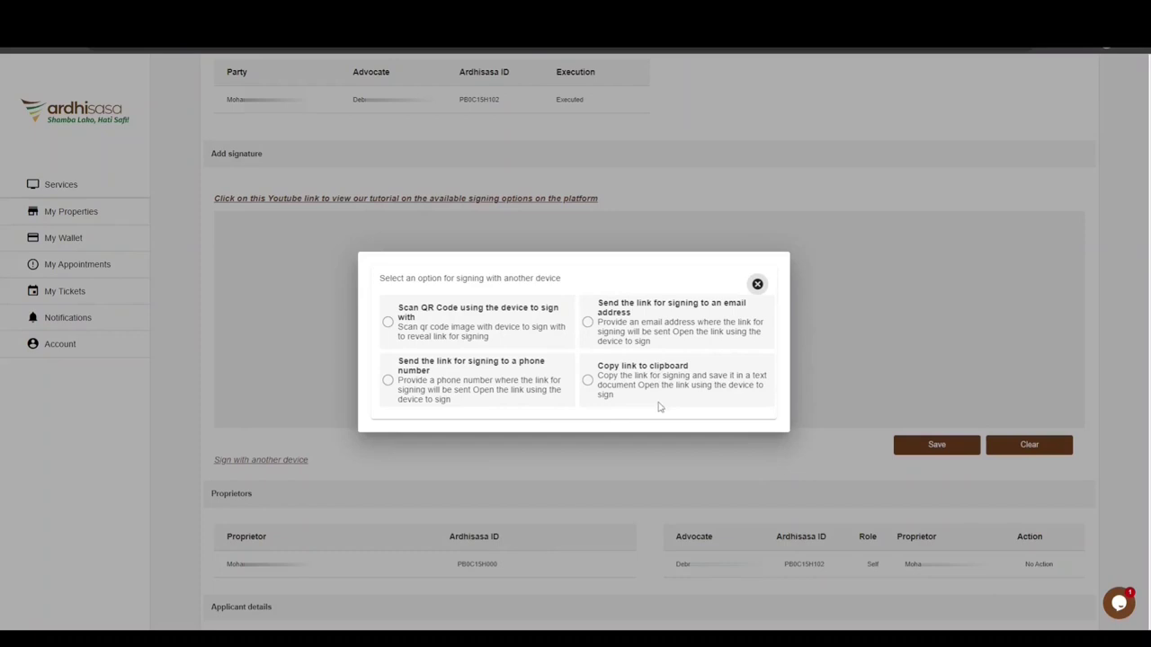
pyautogui.click(757, 284)
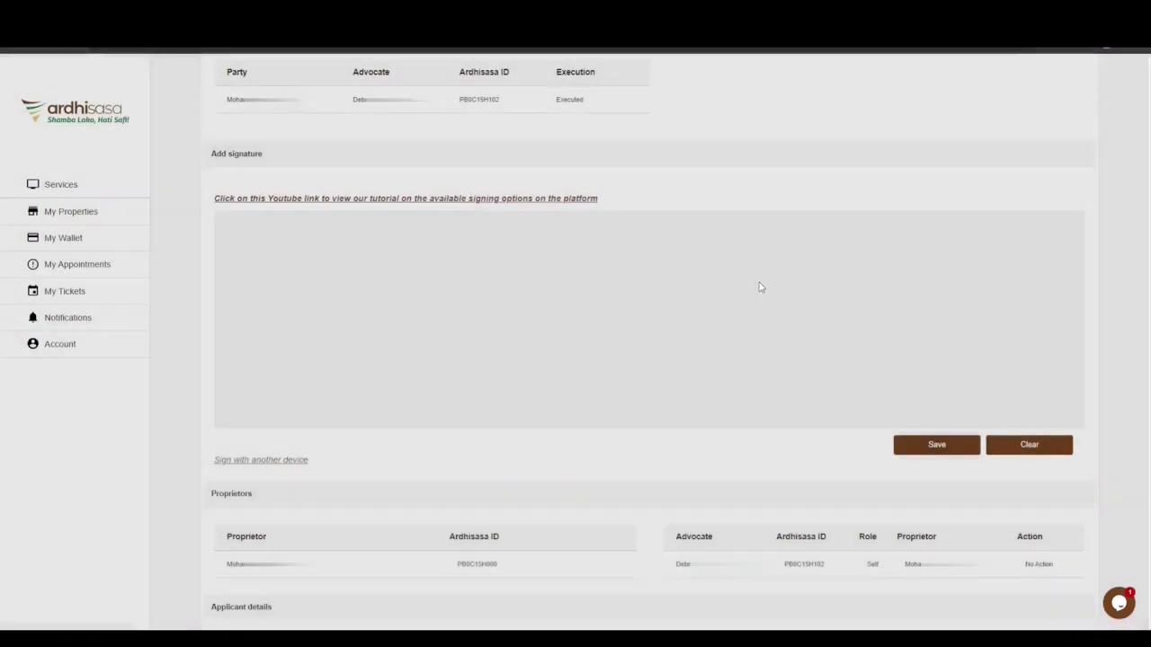
# Draw a signature on the signing pad, save it, and confirm it as the signature
pyautogui.moveTo(465, 254)
pyautogui.mouseDown()
pyautogui.moveTo(483, 293)
pyautogui.moveTo(545, 297)
pyautogui.moveTo(616, 353)
pyautogui.moveTo(831, 351)
pyautogui.mouseUp()
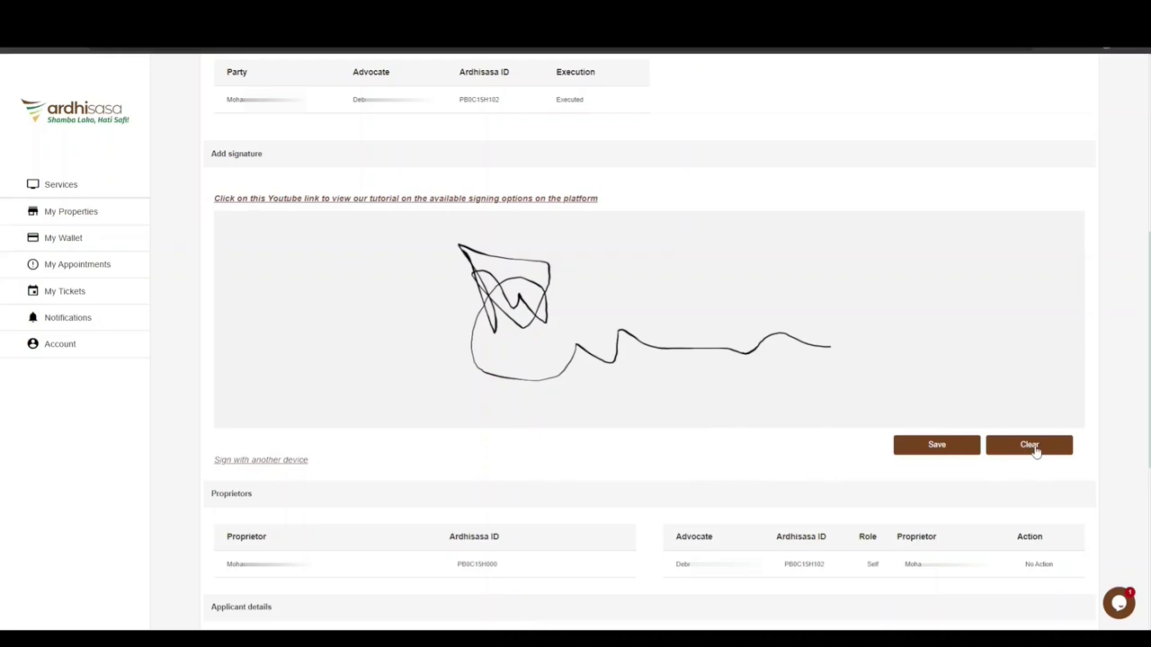
pyautogui.click(936, 446)
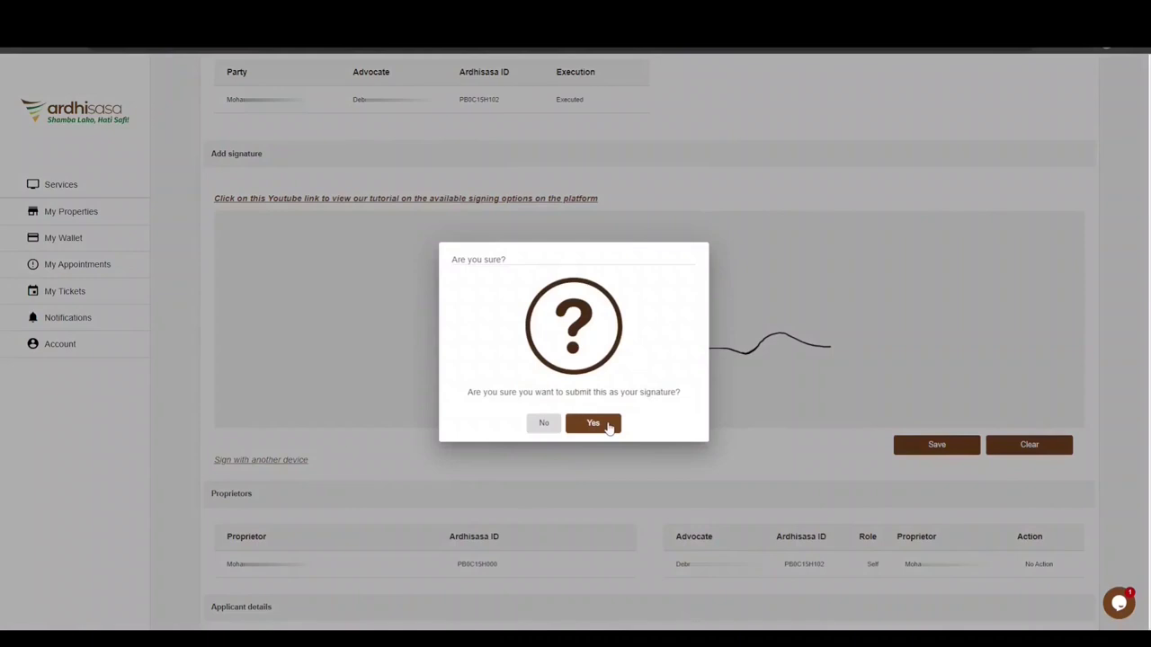
pyautogui.click(593, 424)
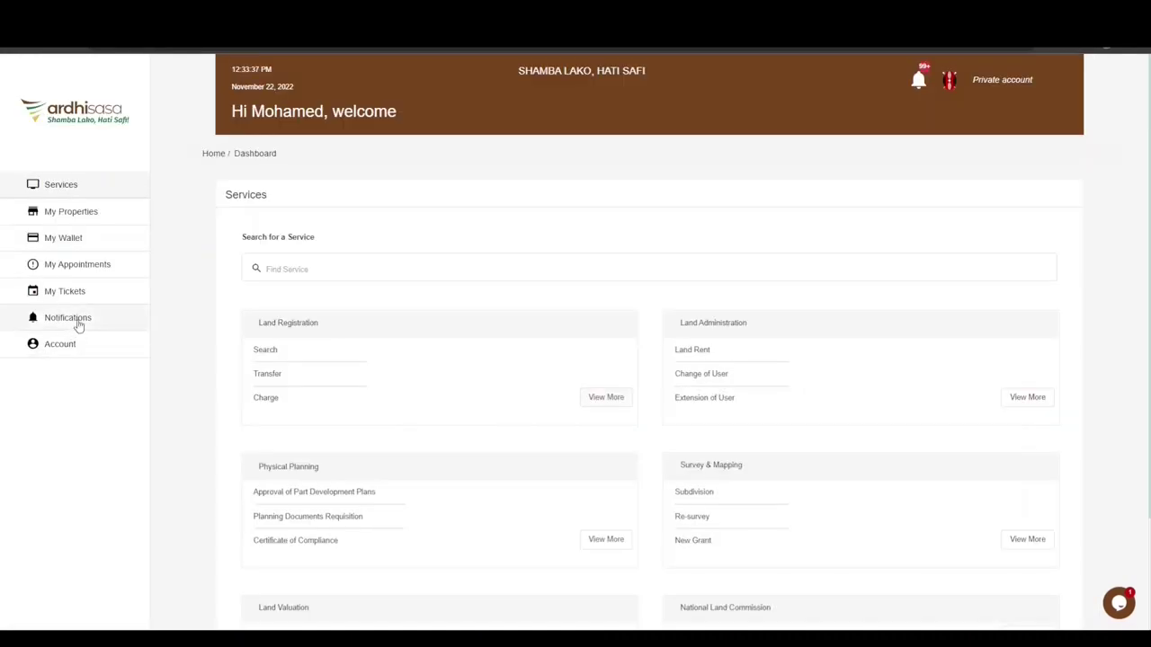
pyautogui.click(79, 320)
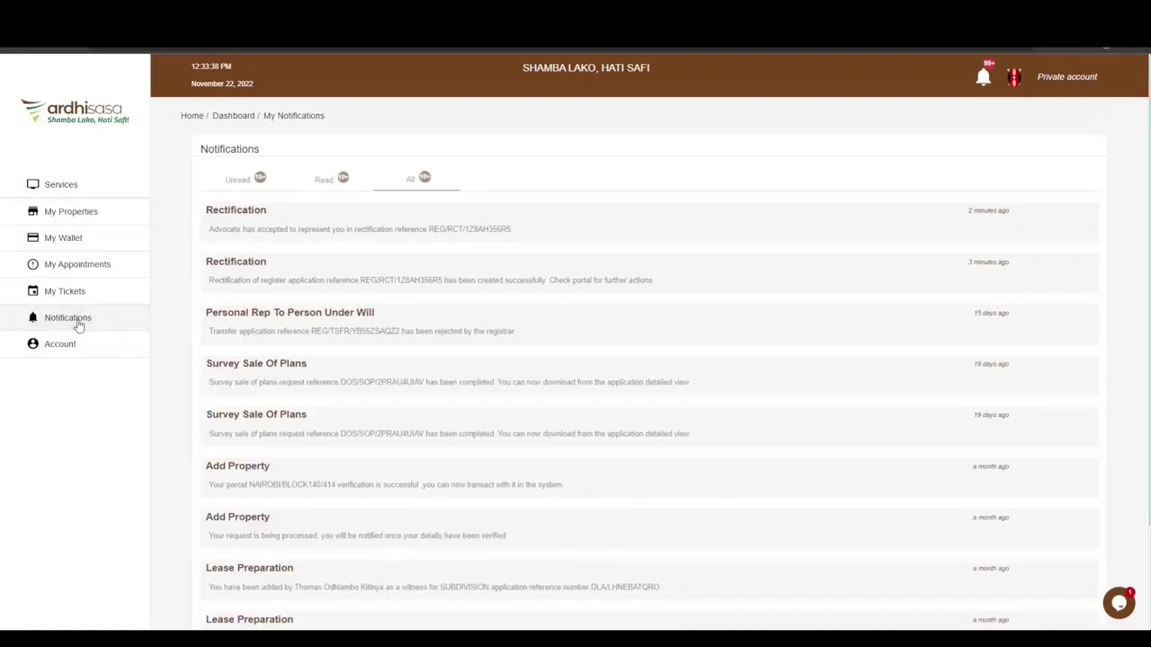
pyautogui.click(356, 232)
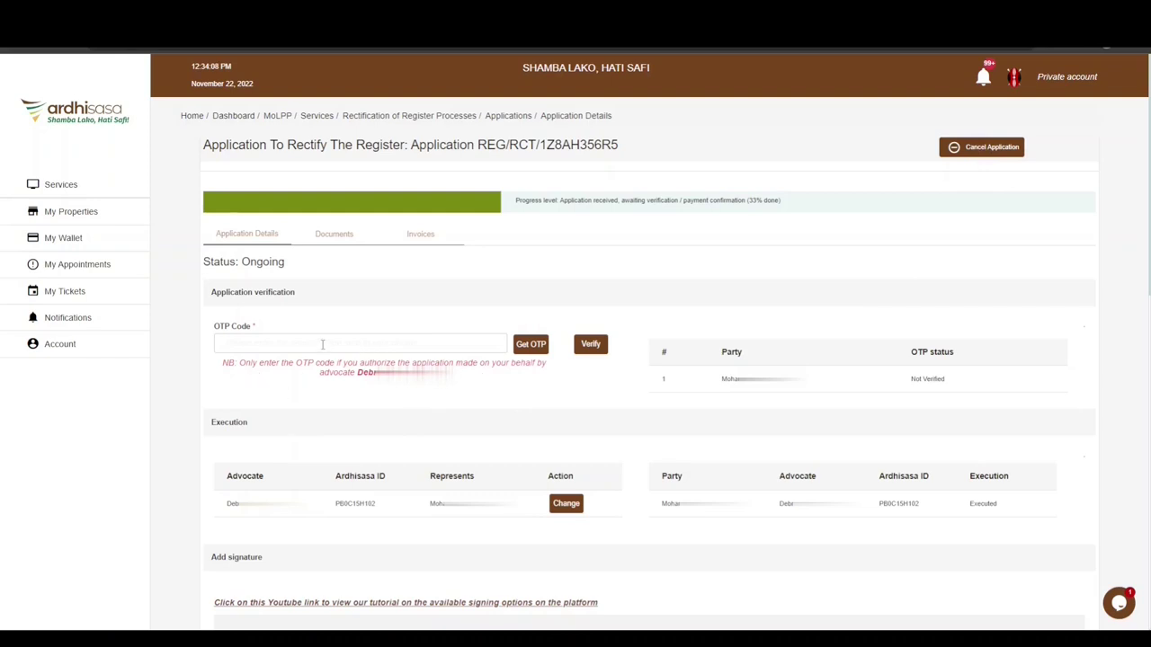
# Request a one-time code, enter the code received by phone, verify it, and close the confirmation
pyautogui.click(531, 351)
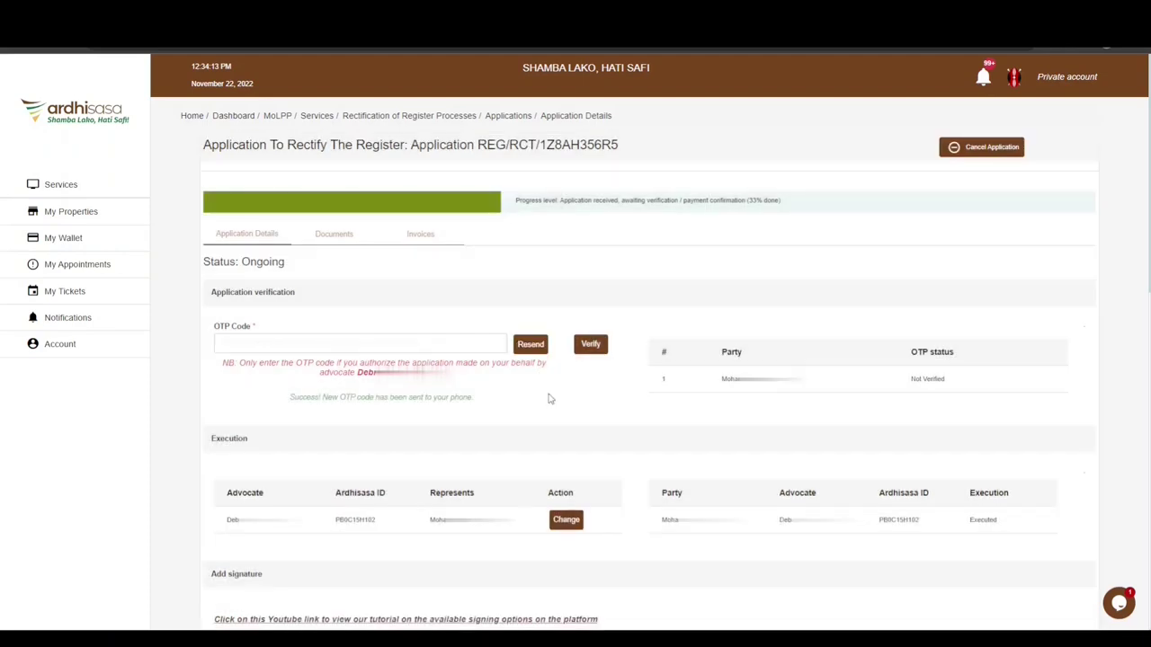
pyautogui.click(278, 347)
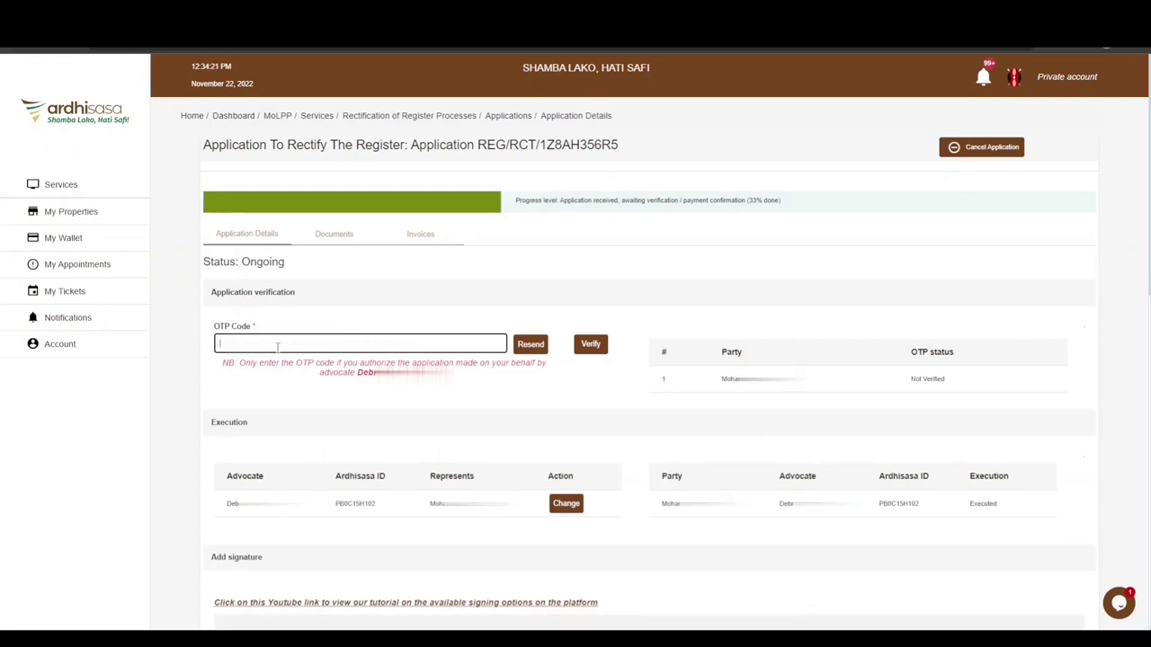
pyautogui.click(590, 344)
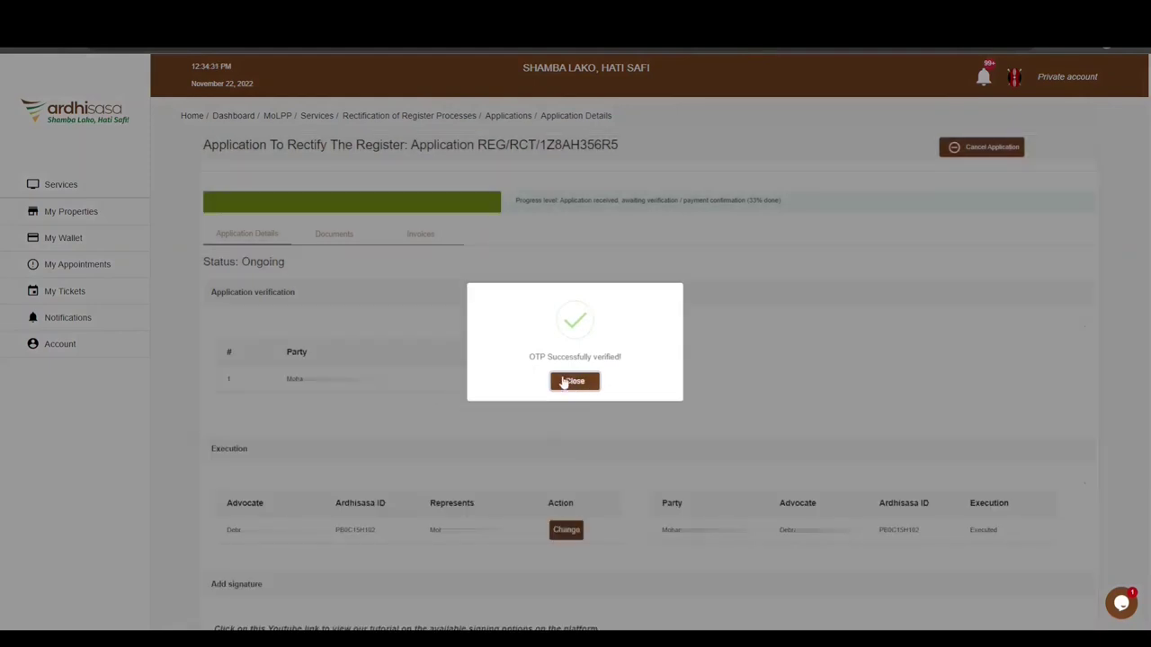
pyautogui.click(575, 382)
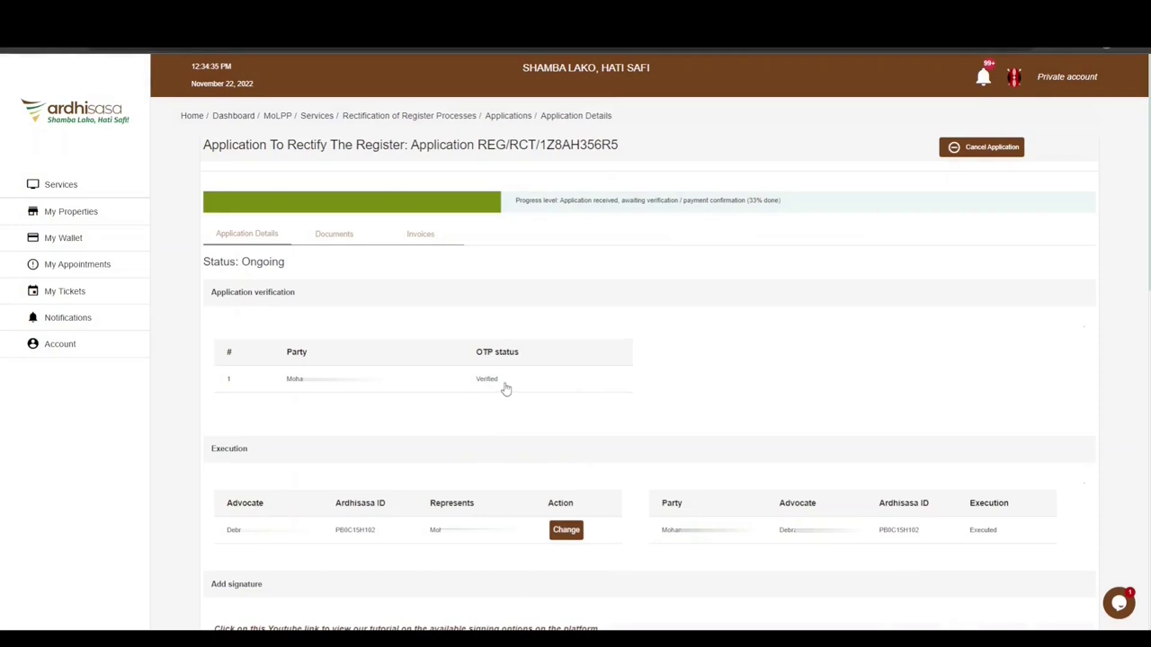
# Draw the proprietor's signature in the Add signature pad, save it, and confirm submitting it
pyautogui.scroll(-3, 507, 390)
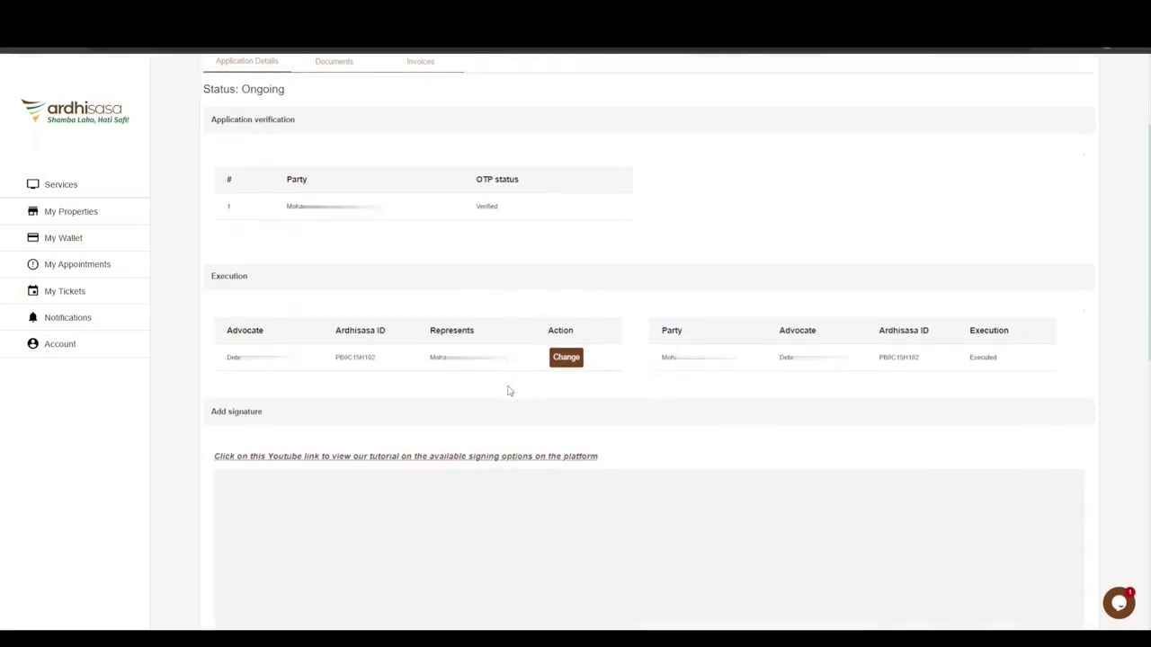
pyautogui.scroll(-2, 511, 395)
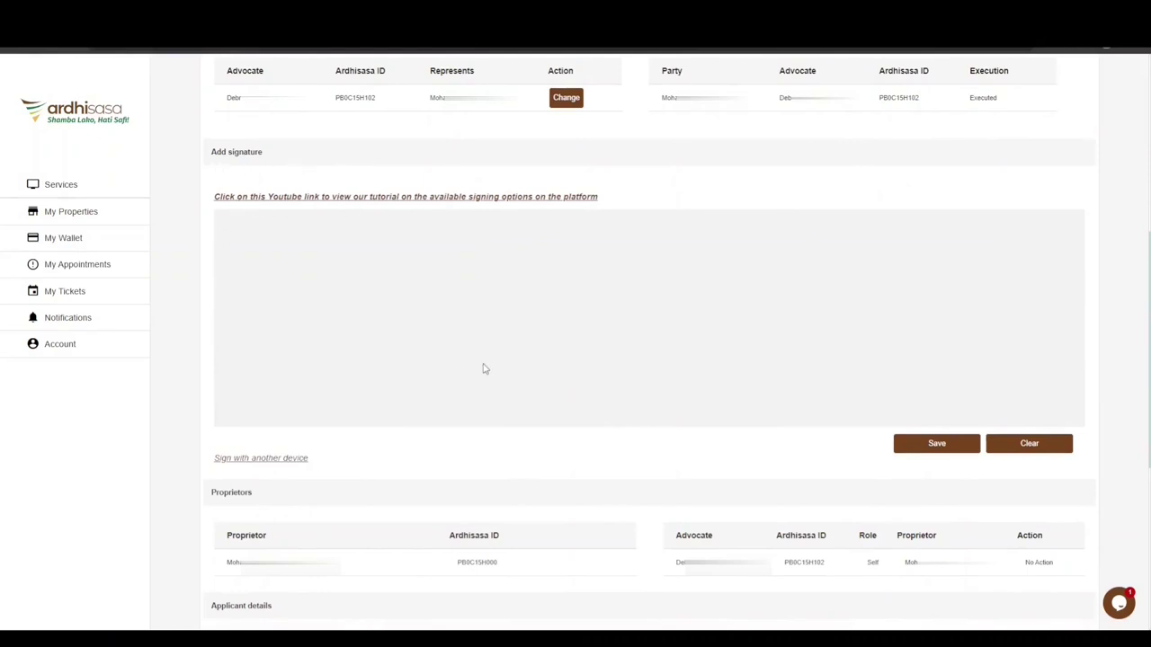
pyautogui.moveTo(451, 266)
pyautogui.mouseDown()
pyautogui.moveTo(477, 370)
pyautogui.moveTo(462, 274)
pyautogui.moveTo(575, 360)
pyautogui.moveTo(586, 337)
pyautogui.moveTo(654, 338)
pyautogui.moveTo(621, 360)
pyautogui.moveTo(663, 362)
pyautogui.mouseUp()
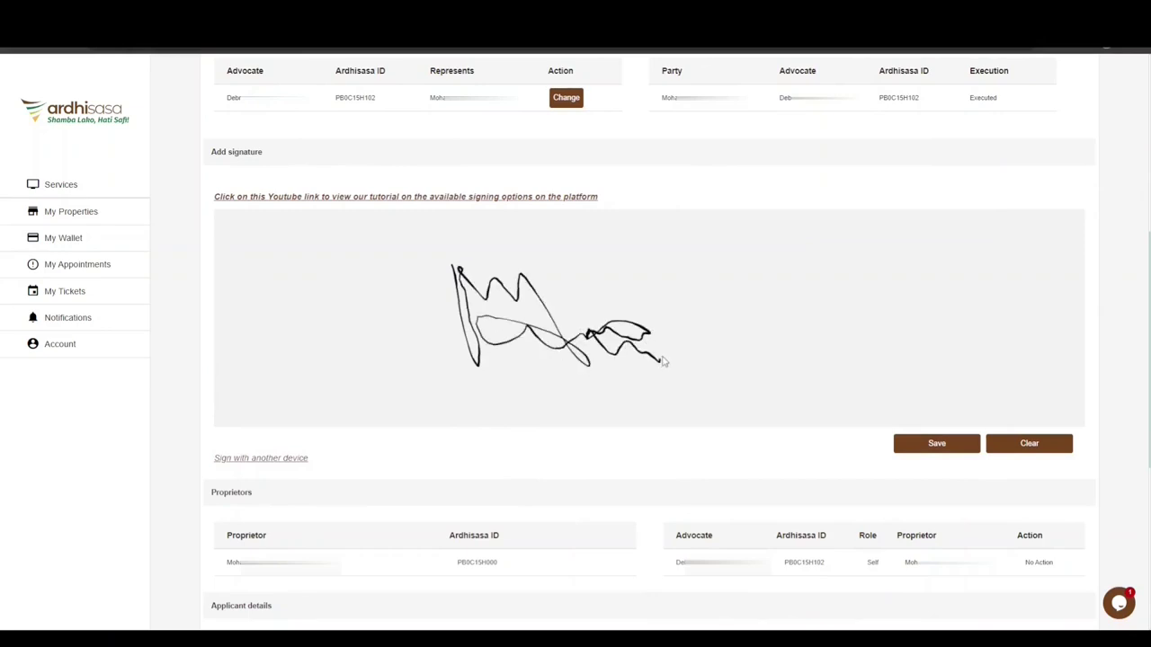
pyautogui.click(935, 444)
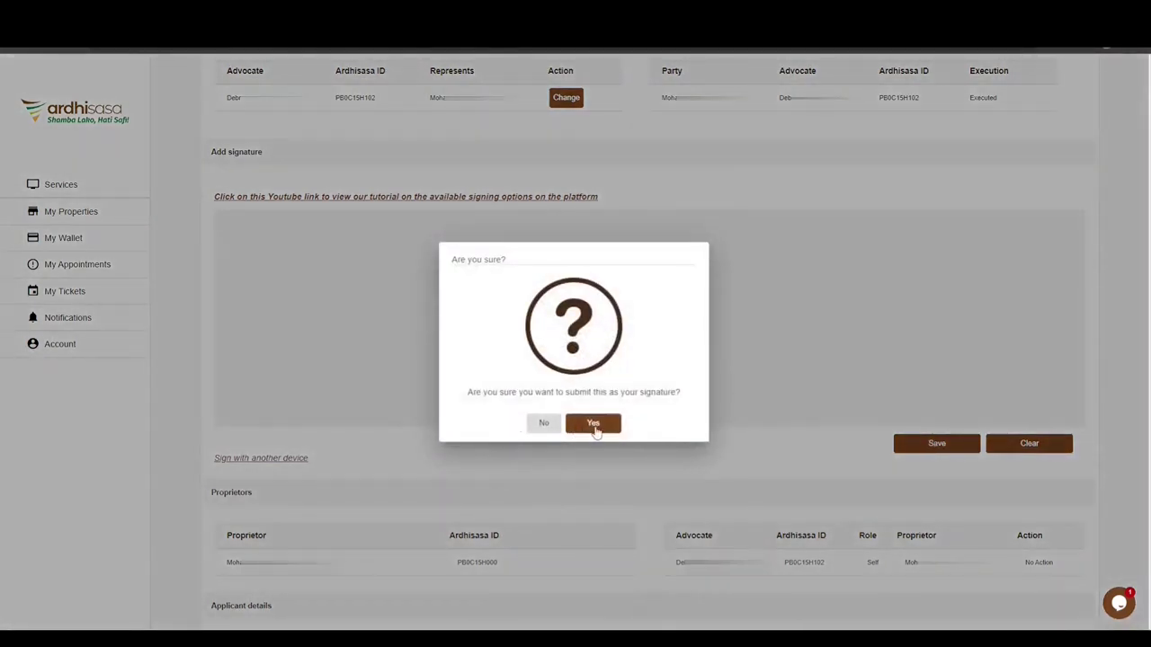
pyautogui.click(593, 425)
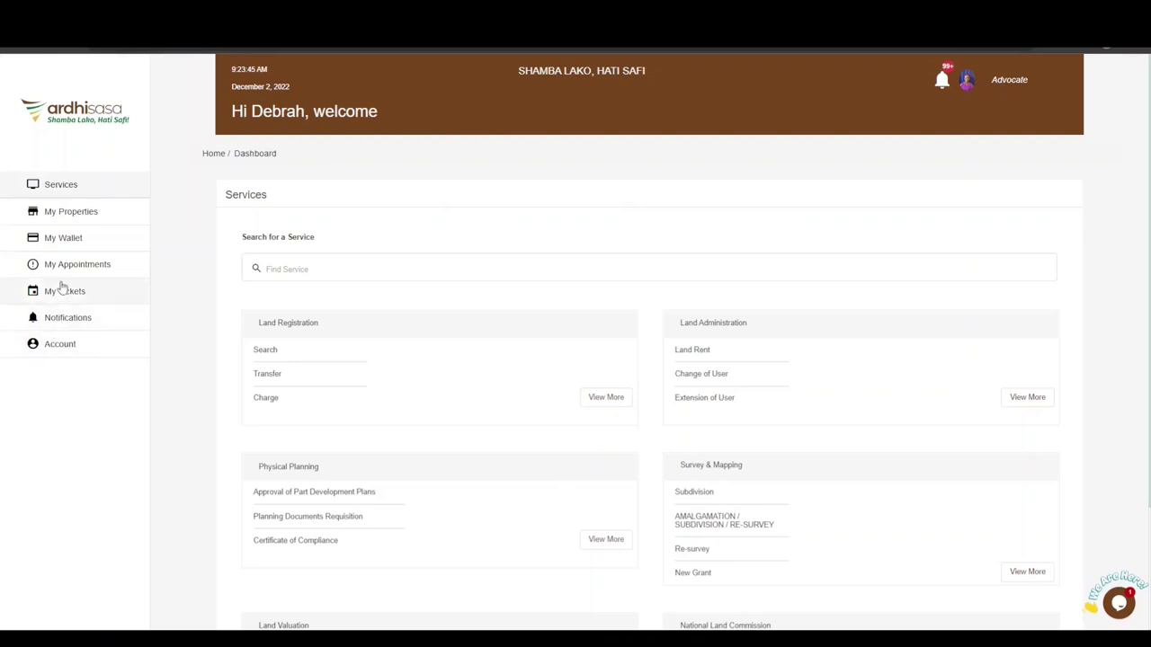
# Book the invited appointment for 5 December at 10:00:00 from My Appointments
pyautogui.click(66, 320)
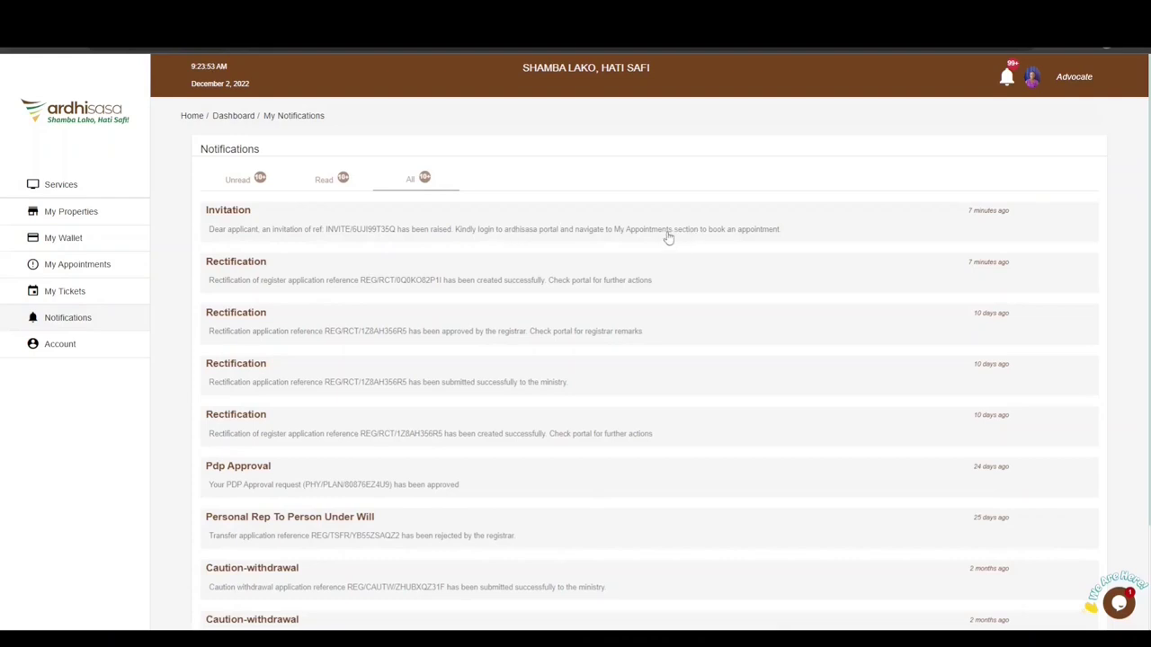
pyautogui.click(63, 268)
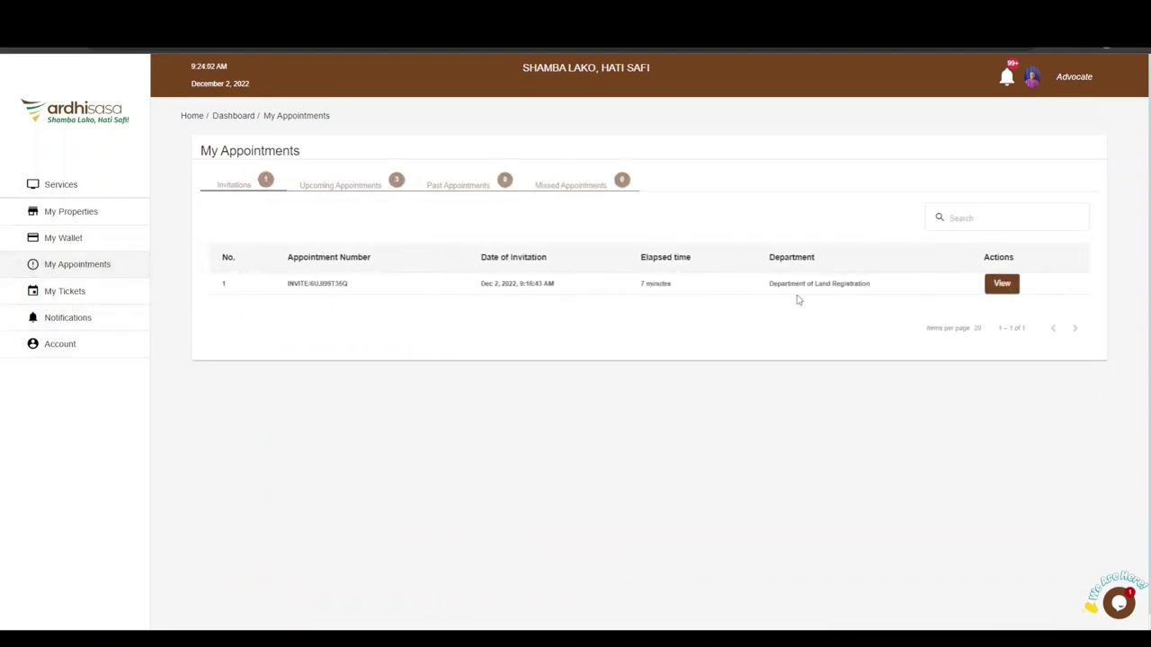
pyautogui.click(1005, 284)
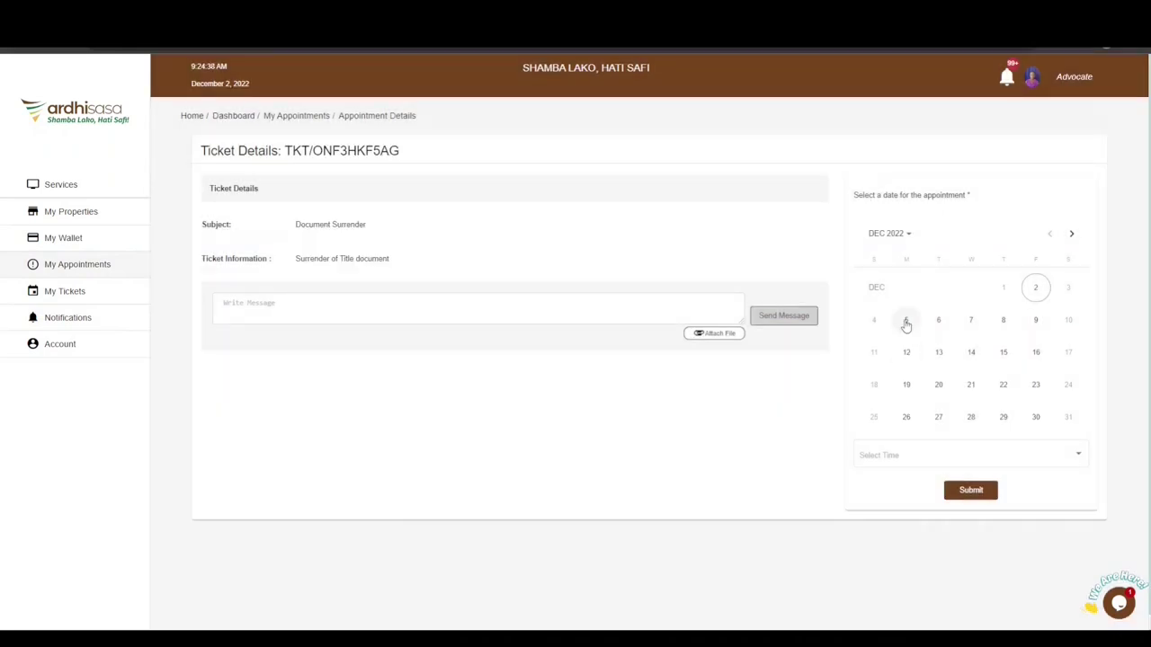
pyautogui.click(907, 322)
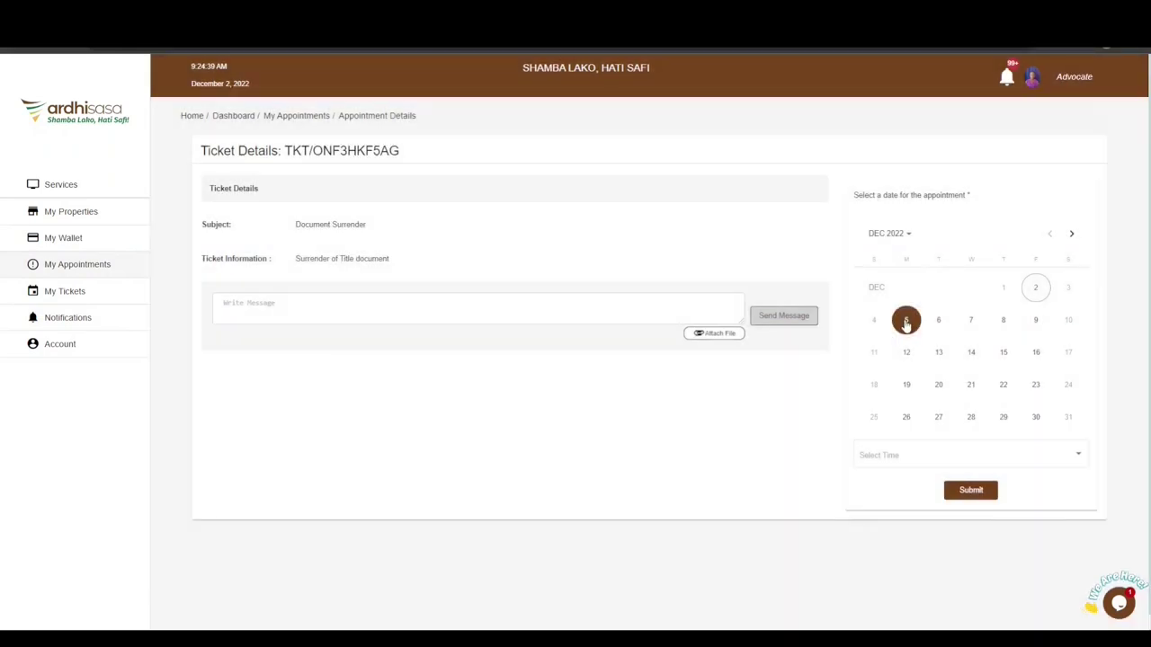
pyautogui.click(900, 457)
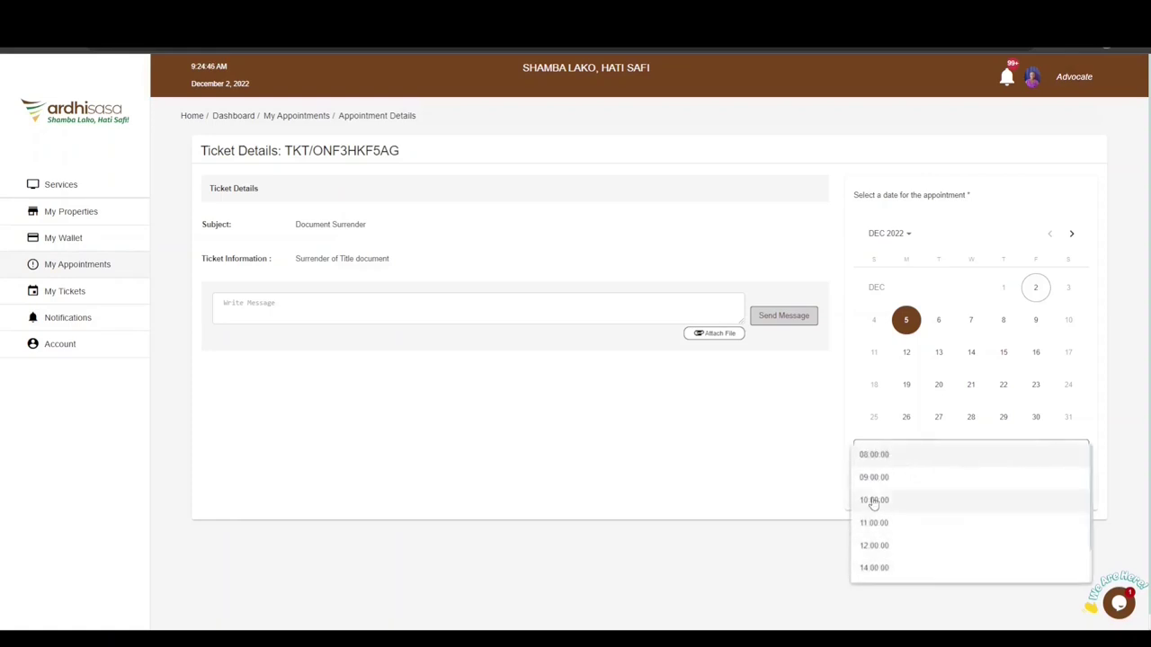
pyautogui.click(876, 500)
pyautogui.click(971, 491)
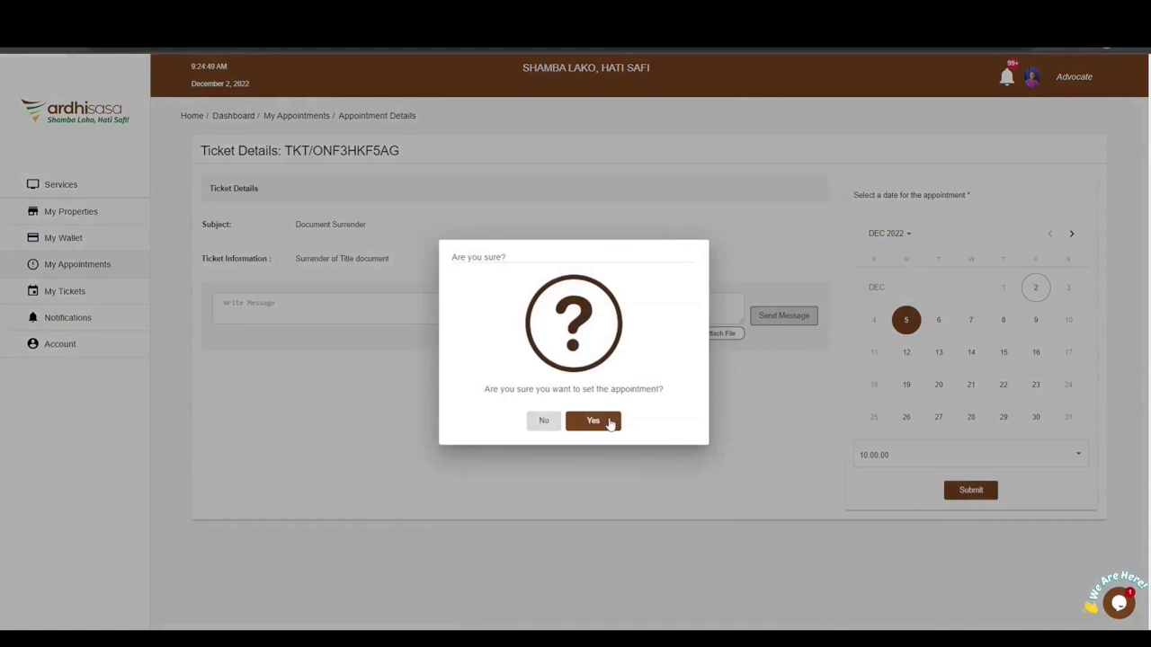
pyautogui.click(593, 421)
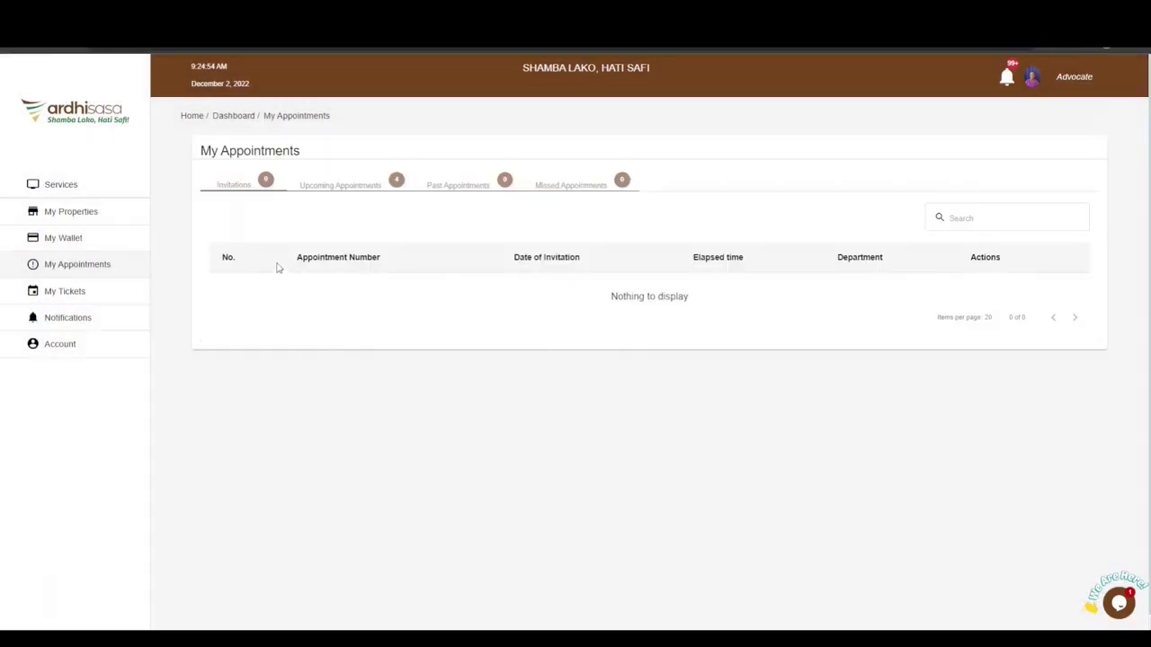
# Open the newest upcoming appointment and bring up its gate pass
pyautogui.click(339, 187)
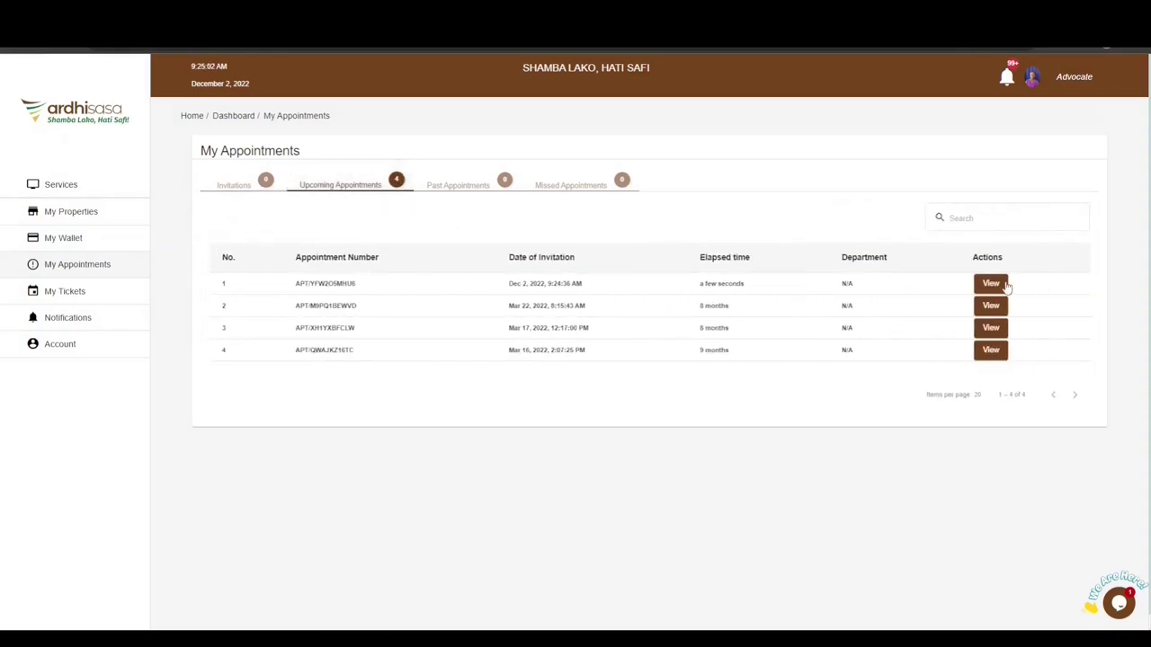
pyautogui.click(992, 286)
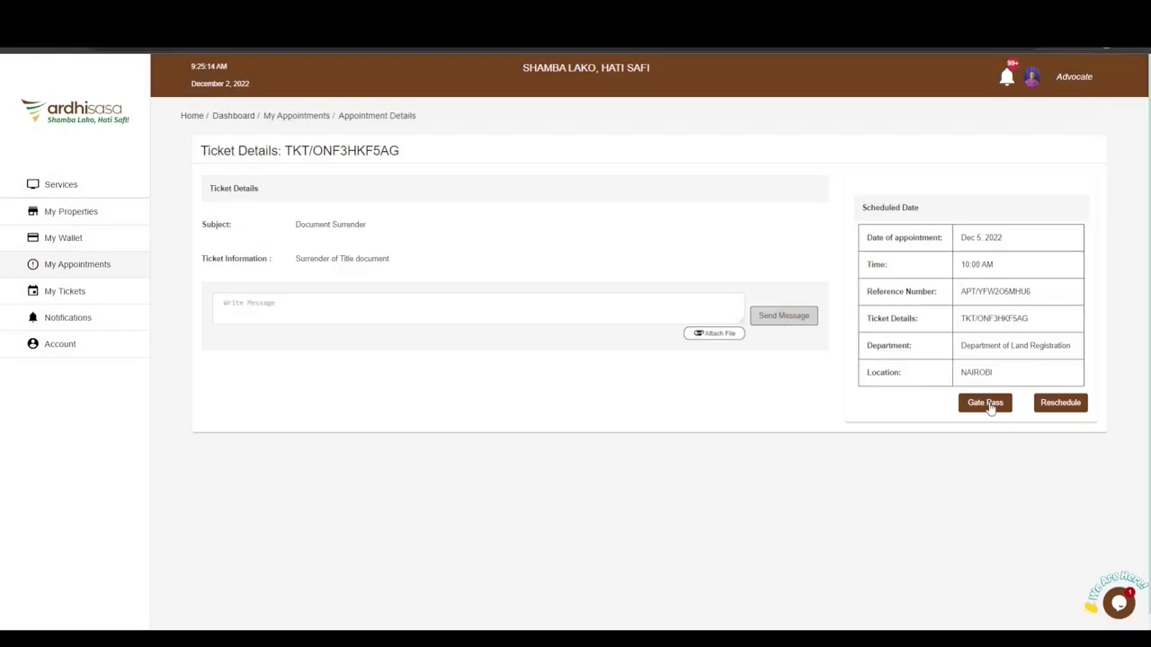
pyautogui.click(986, 403)
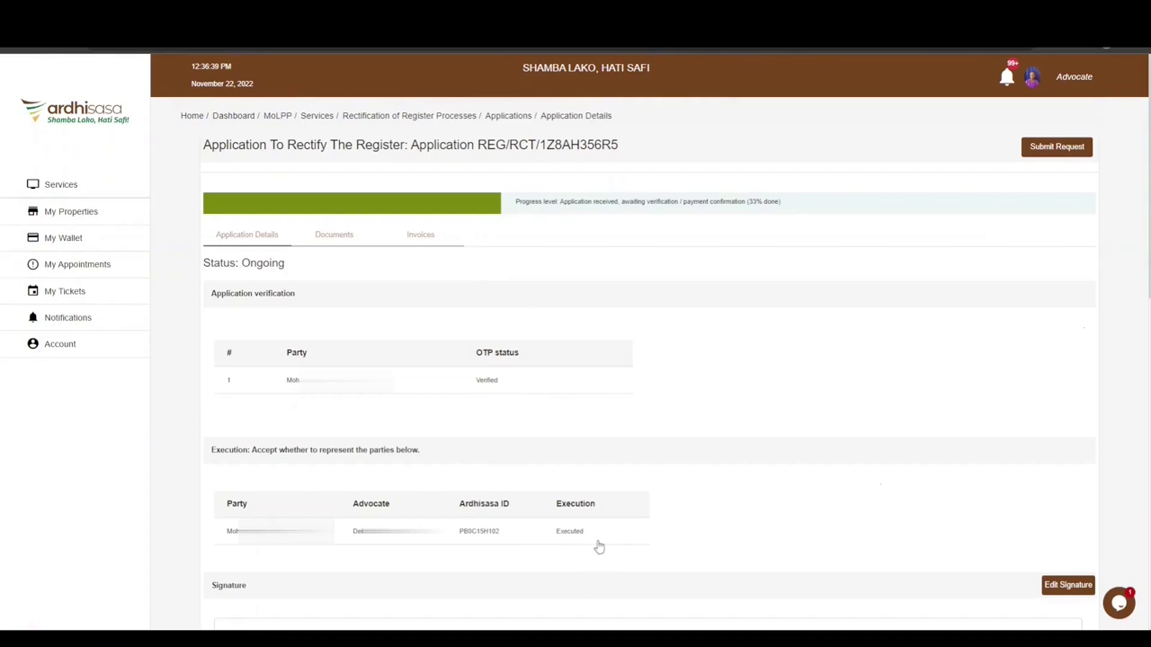
# Submit the rectification request, confirm it, and list it under Ongoing applications
pyautogui.click(1052, 151)
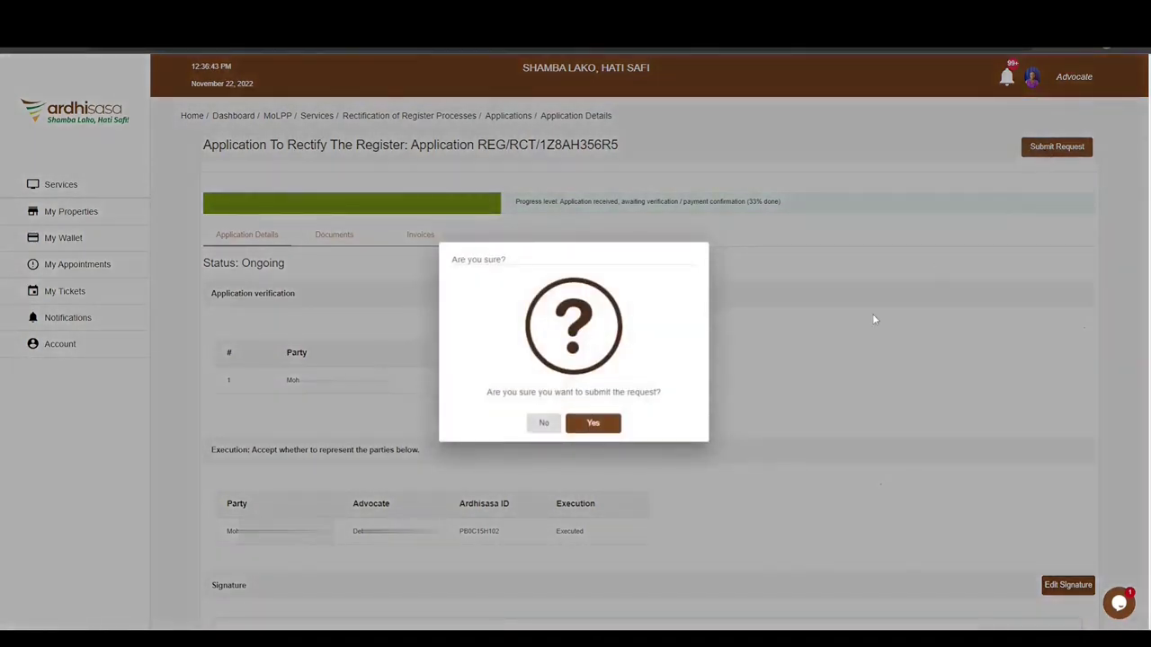
pyautogui.click(589, 421)
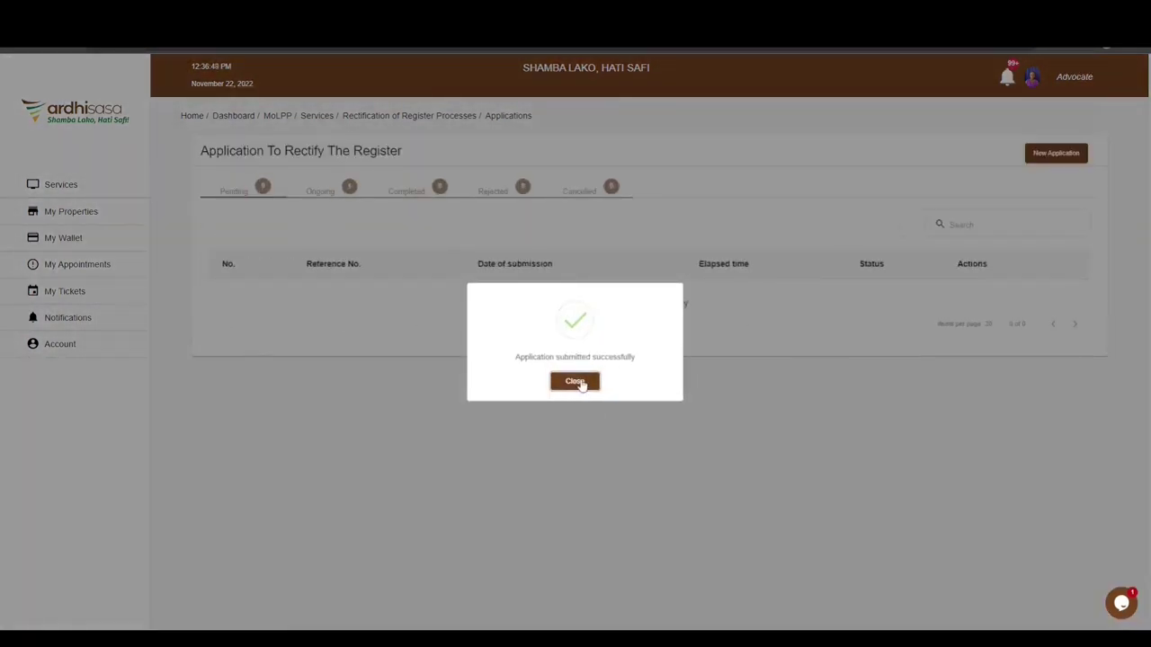
pyautogui.click(576, 381)
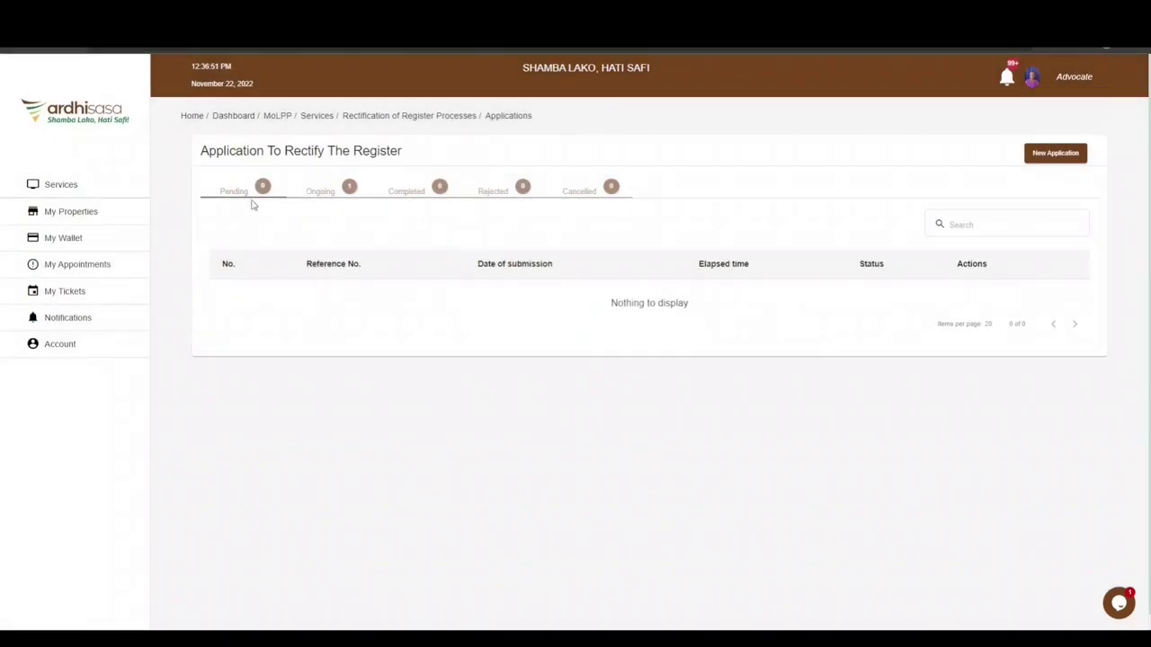
pyautogui.click(322, 198)
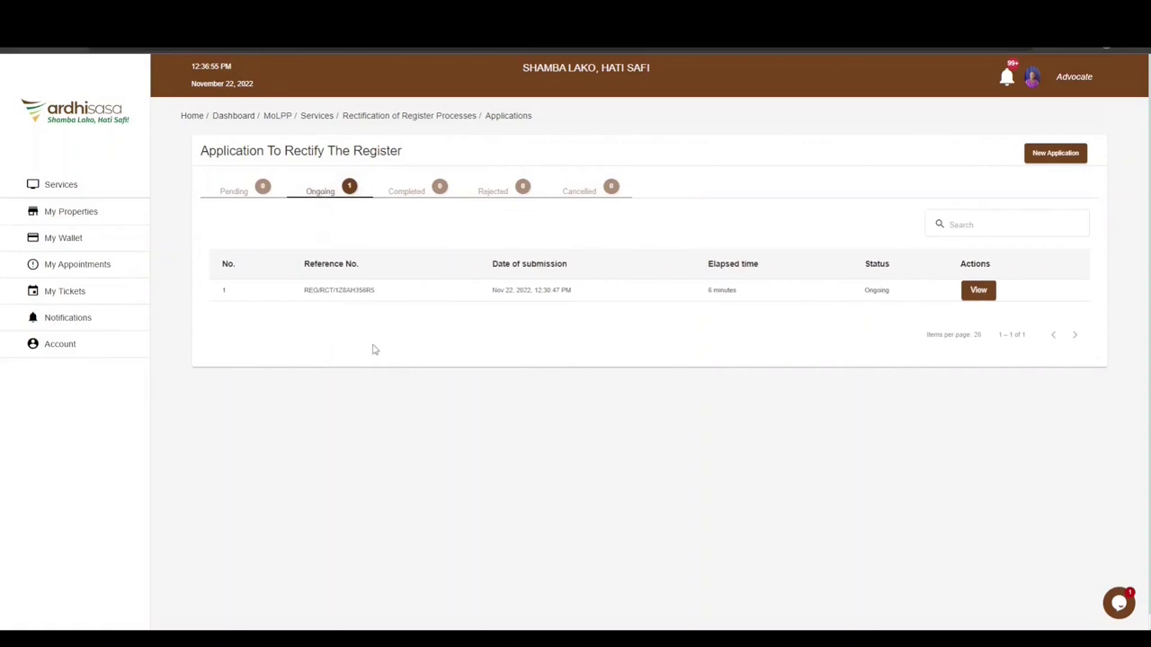
pyautogui.click(980, 292)
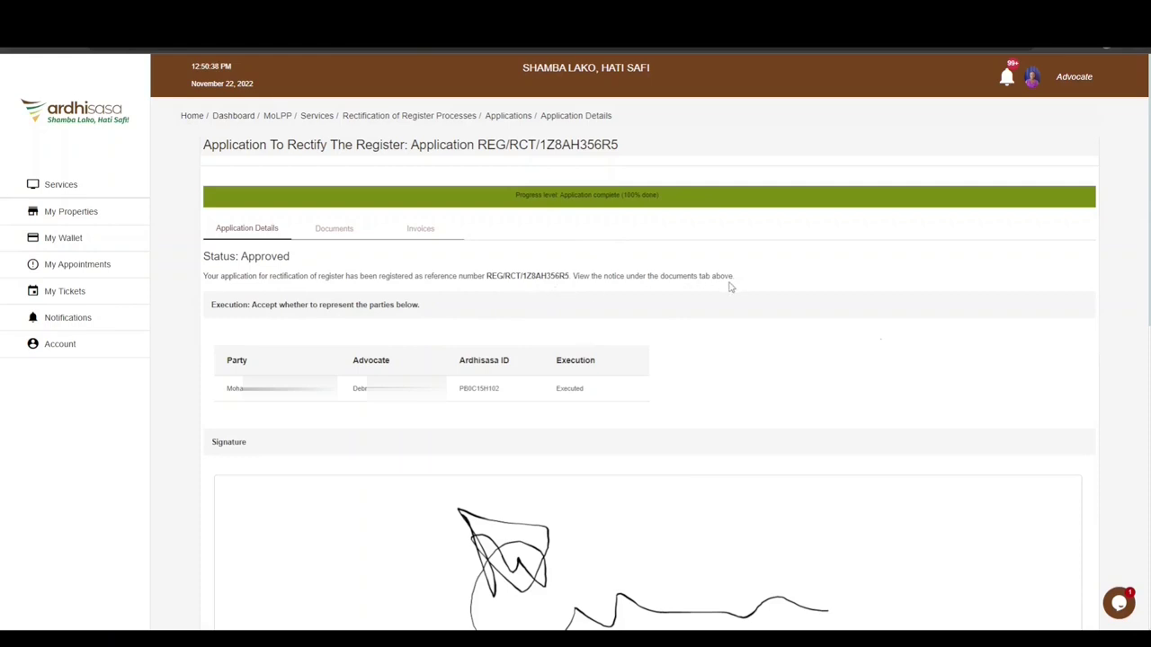
pyautogui.click(334, 229)
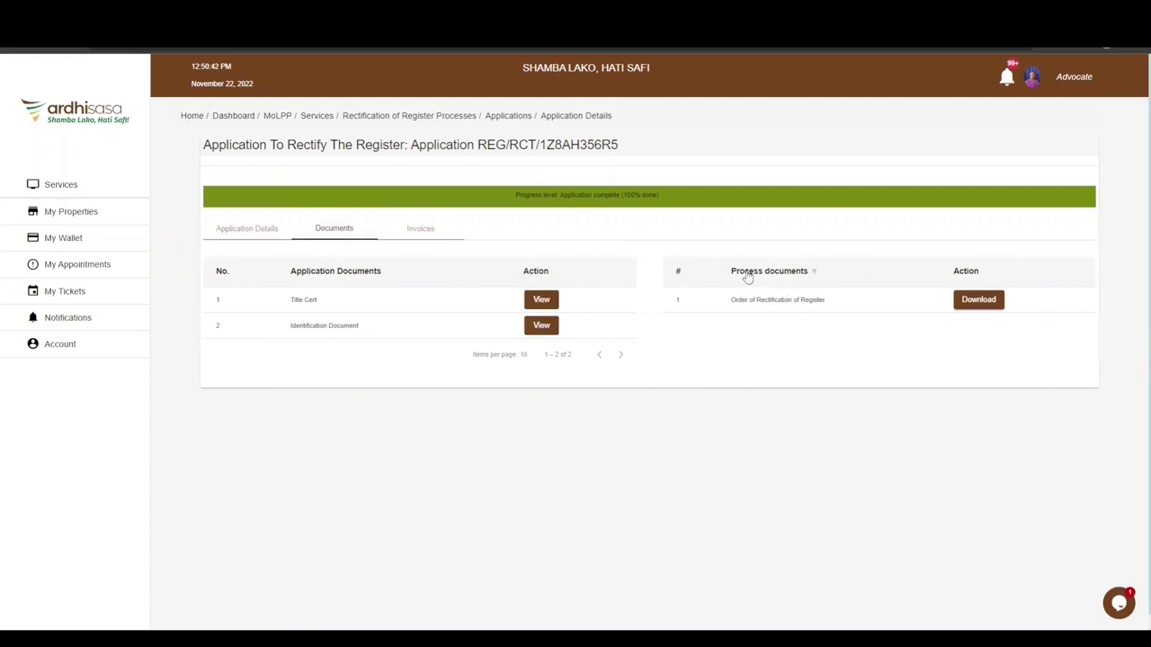